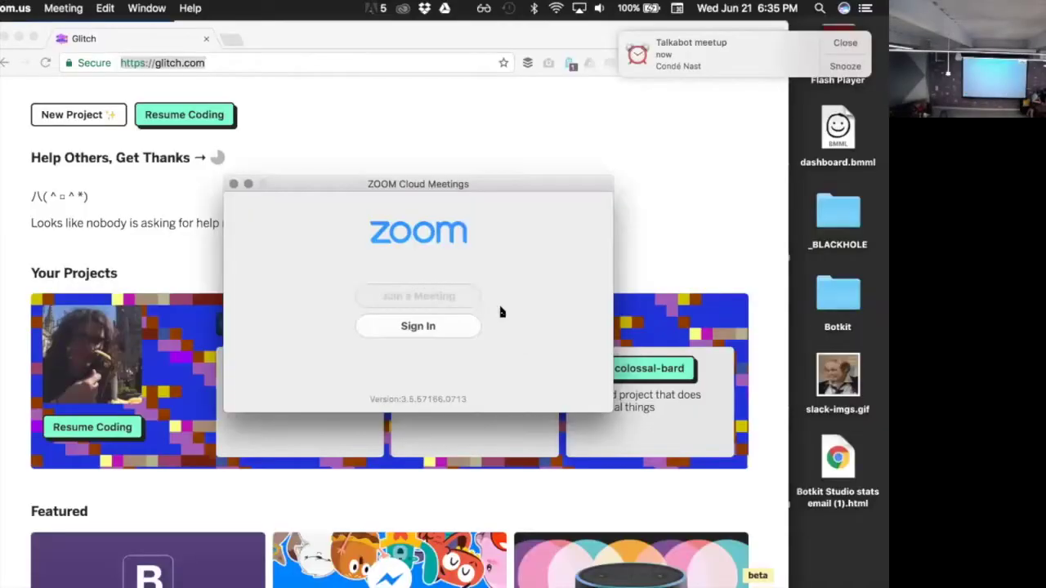
Bring Chrome forward and resume coding the dmbot project, opening craft.js in Glitch
click(196, 206)
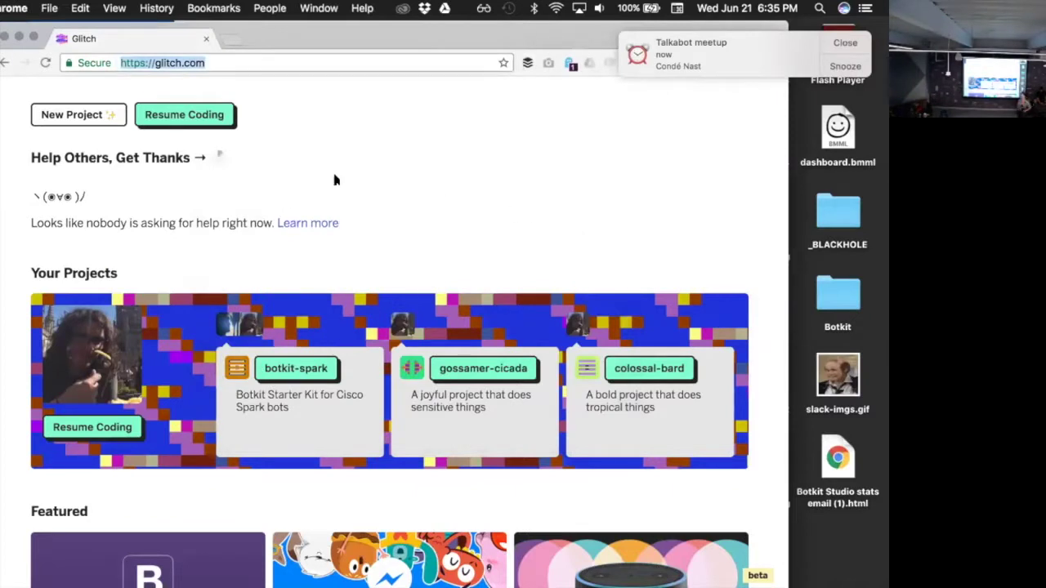
click(211, 114)
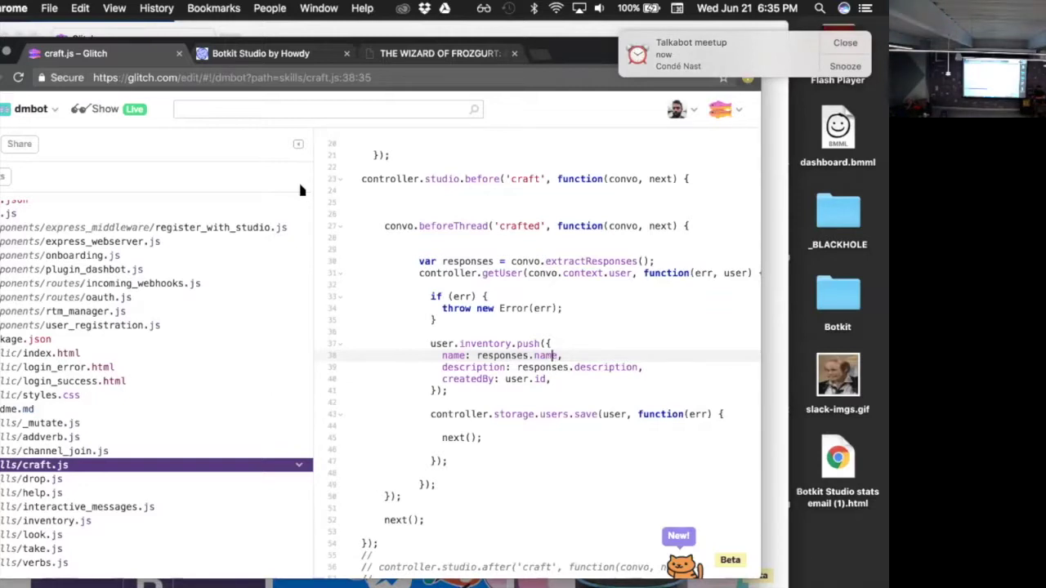
Switch to the Botkit Studio scripts list showing take, drop, examine and craft
click(241, 58)
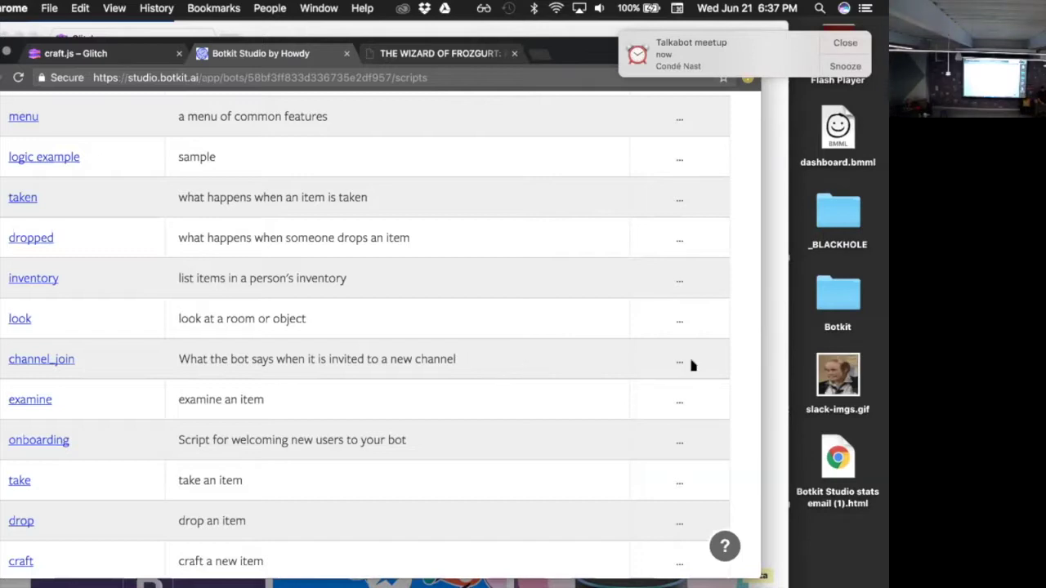
click(778, 464)
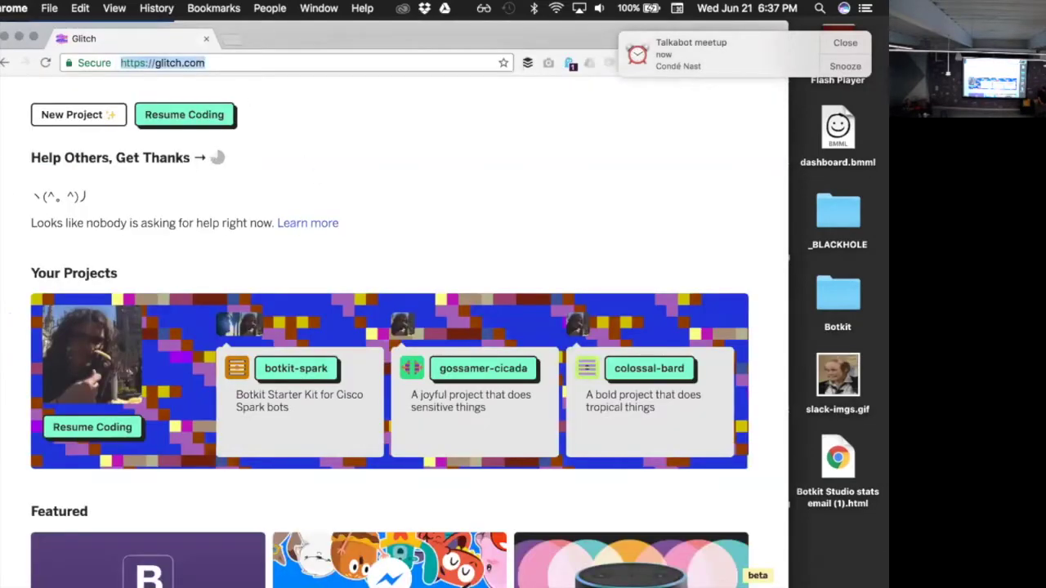
key(super+grave)
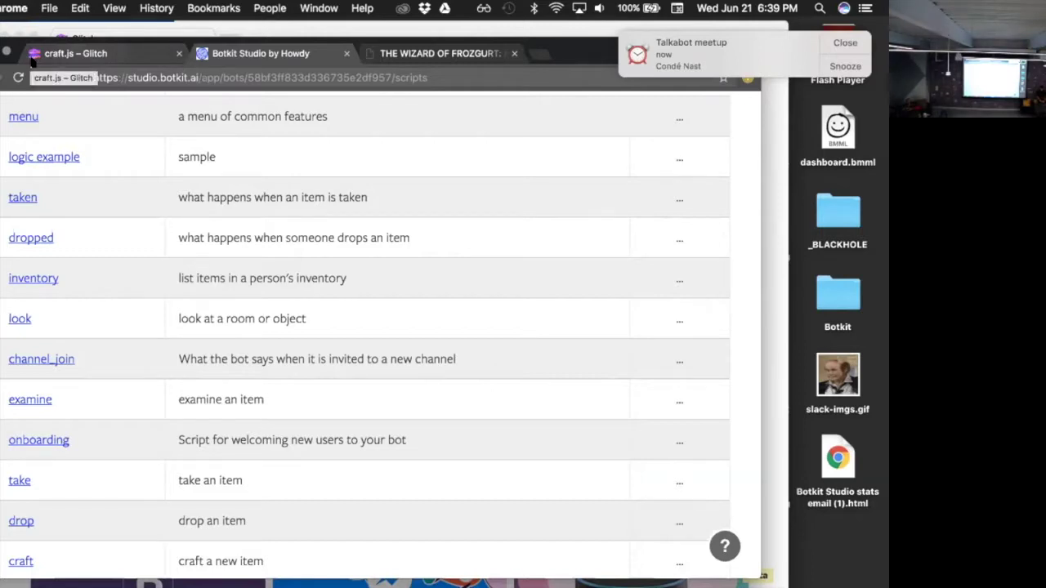
Scroll through the Wizard of Frozgurt landing page, then bring the glitch.com window forward
click(437, 53)
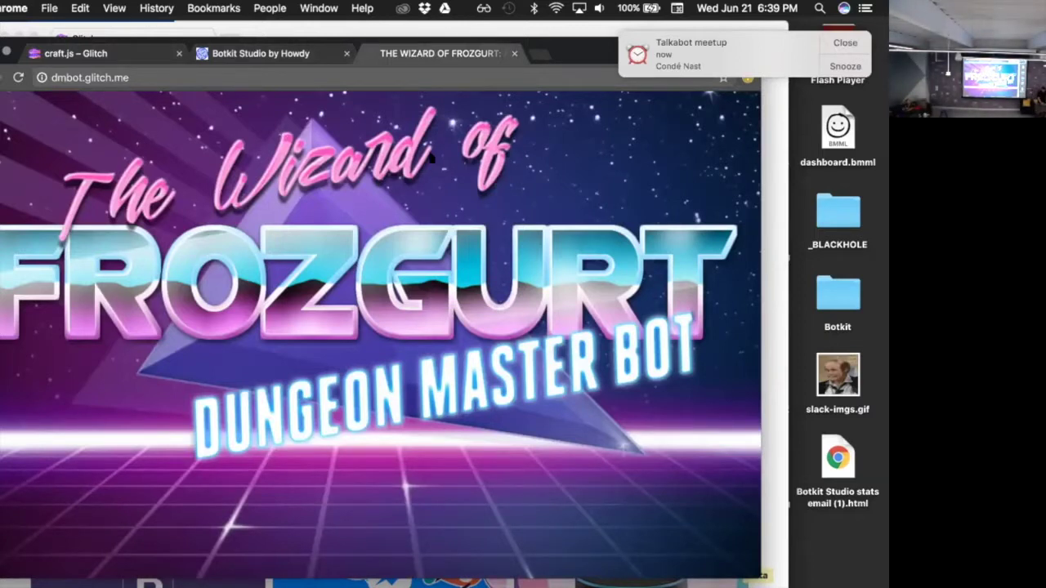
scroll(430, 157, down, 3)
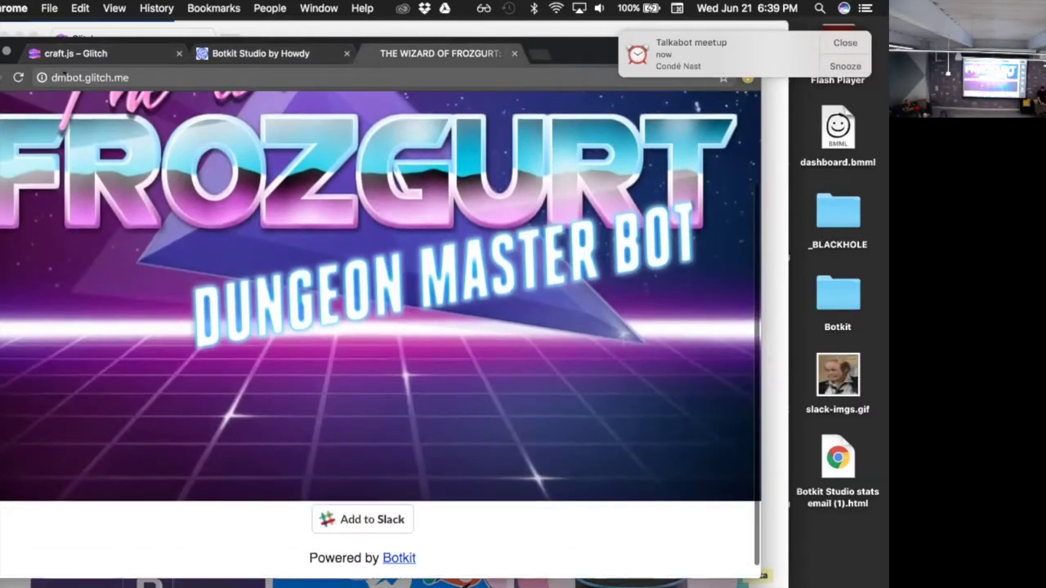
scroll(442, 274, up, 3)
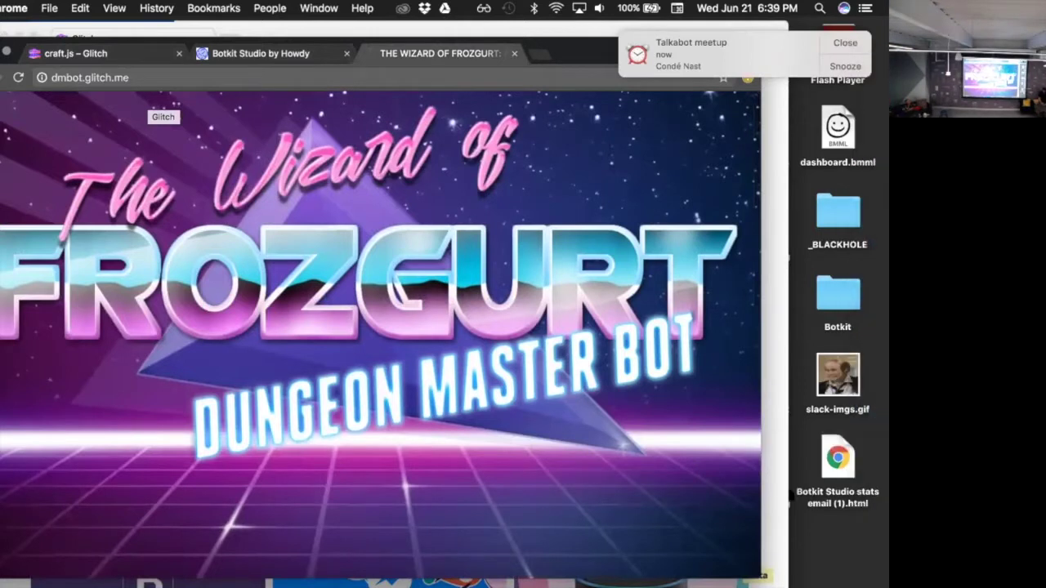
click(773, 495)
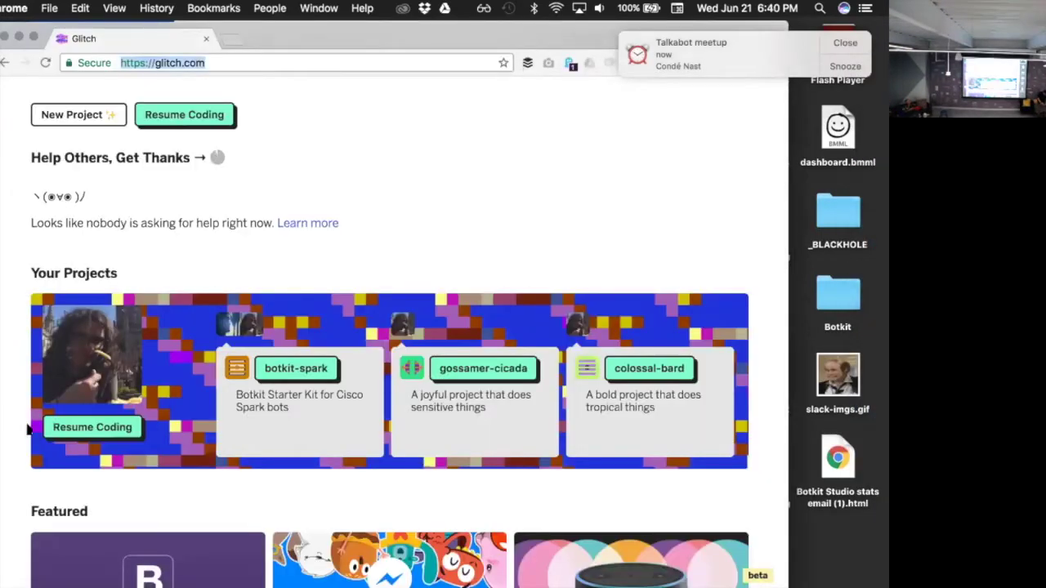
In the Dungeon Master DM, craft a new item 'sword' described as 'A magical sword with glowing blue power'
key(super+Tab)
key(super+Tab)
key(super+Tab)
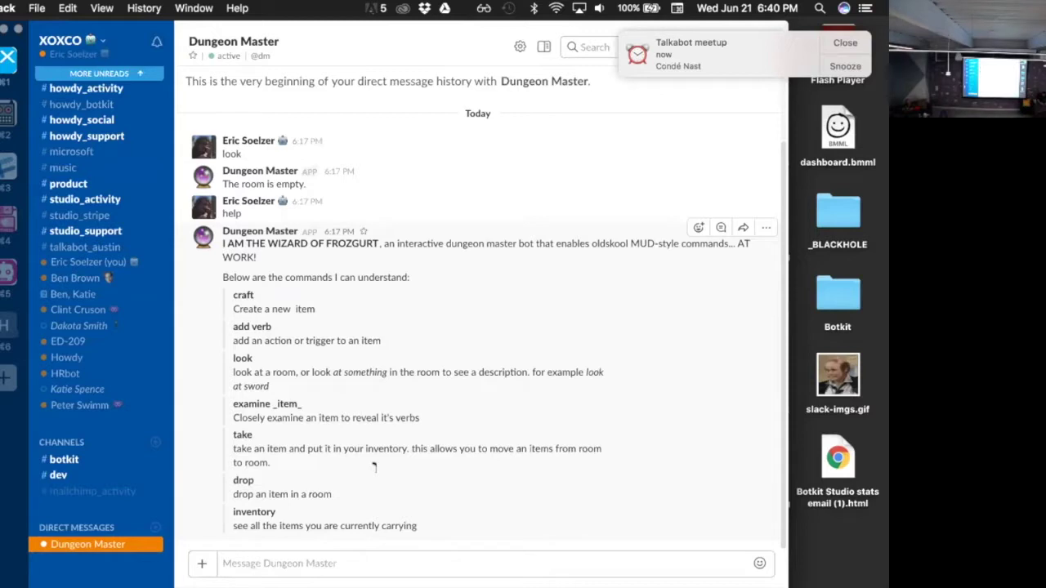
text(crf=)
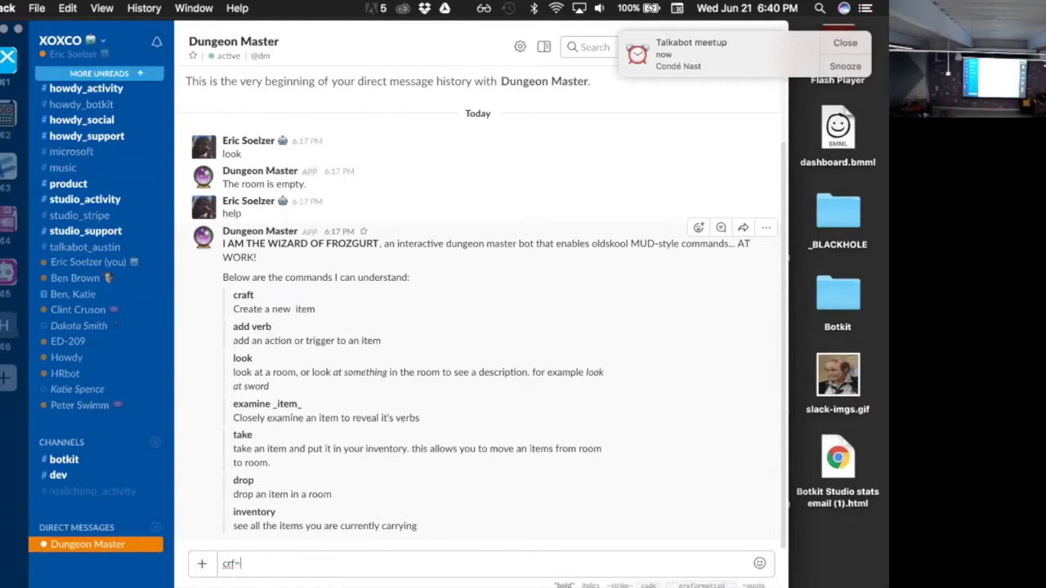
key(BackSpace)
text(aft new)
key(Return)
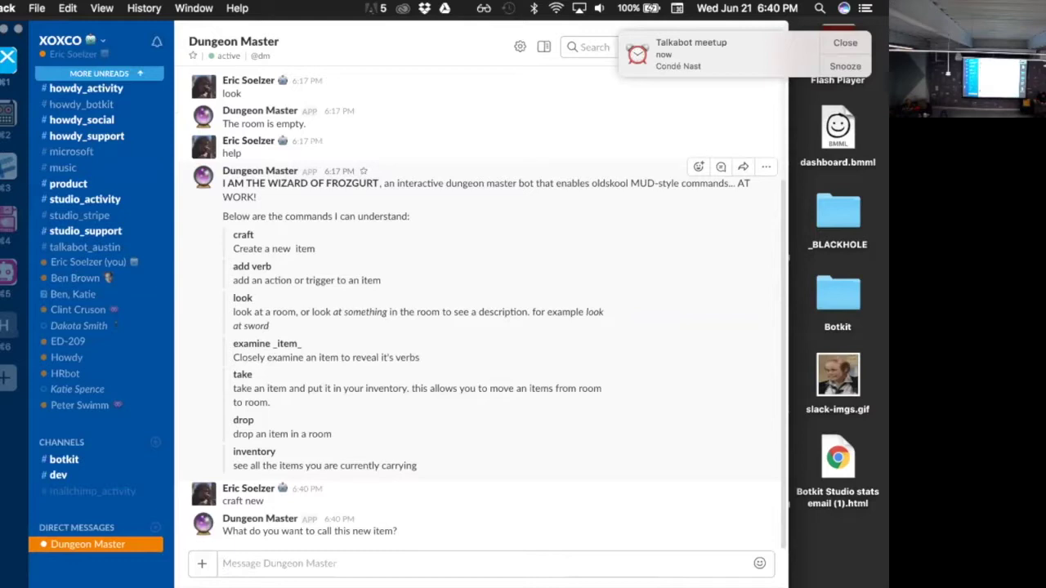
text(sword)
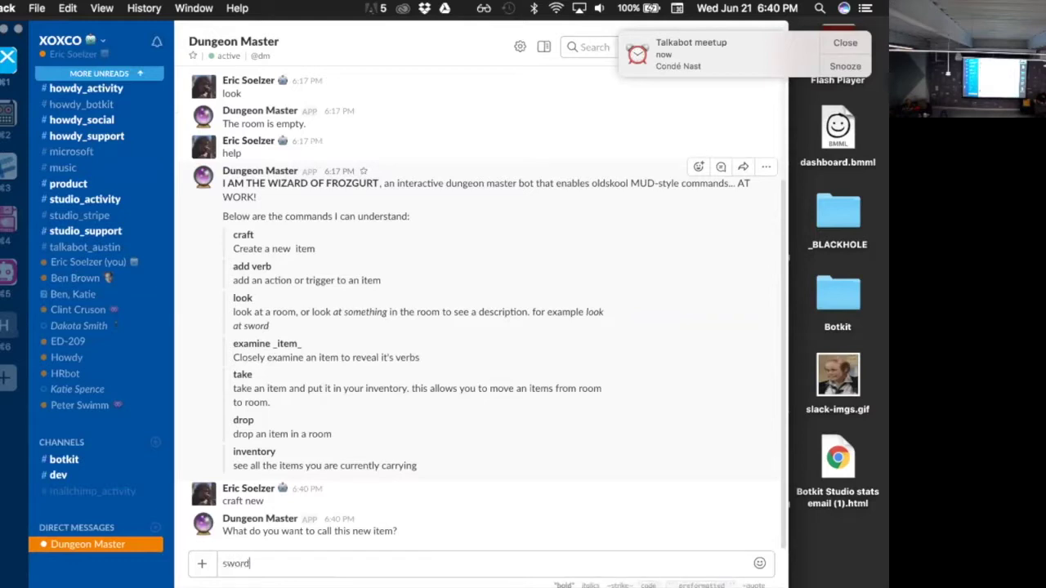
key(Return)
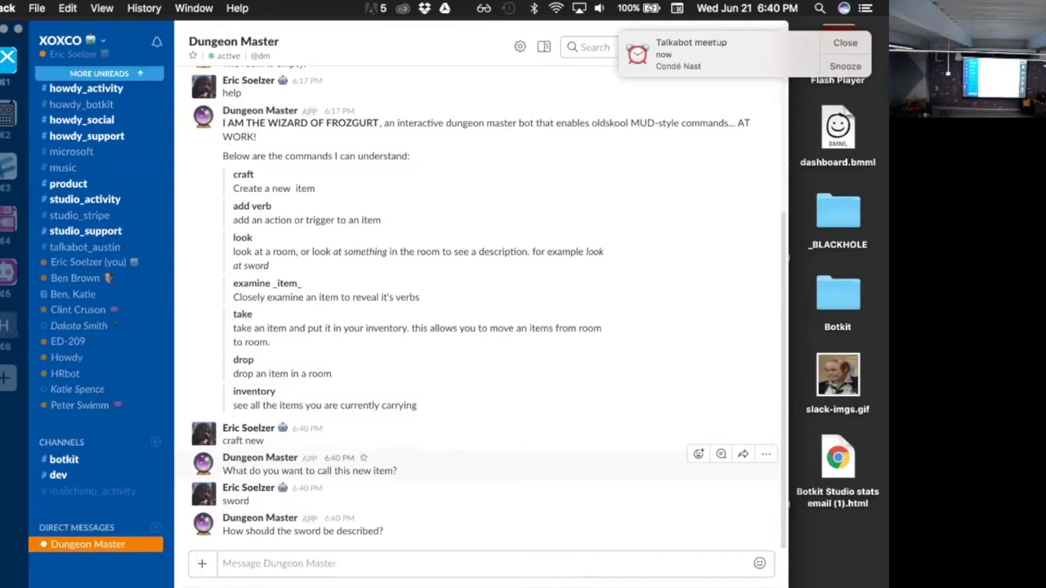
text(A)
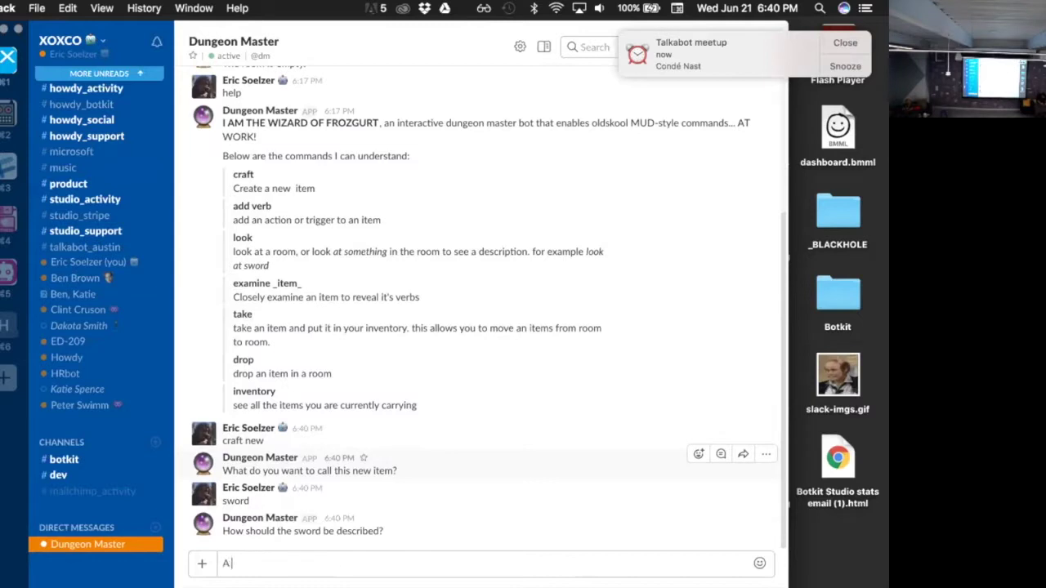
text( magical sword w)
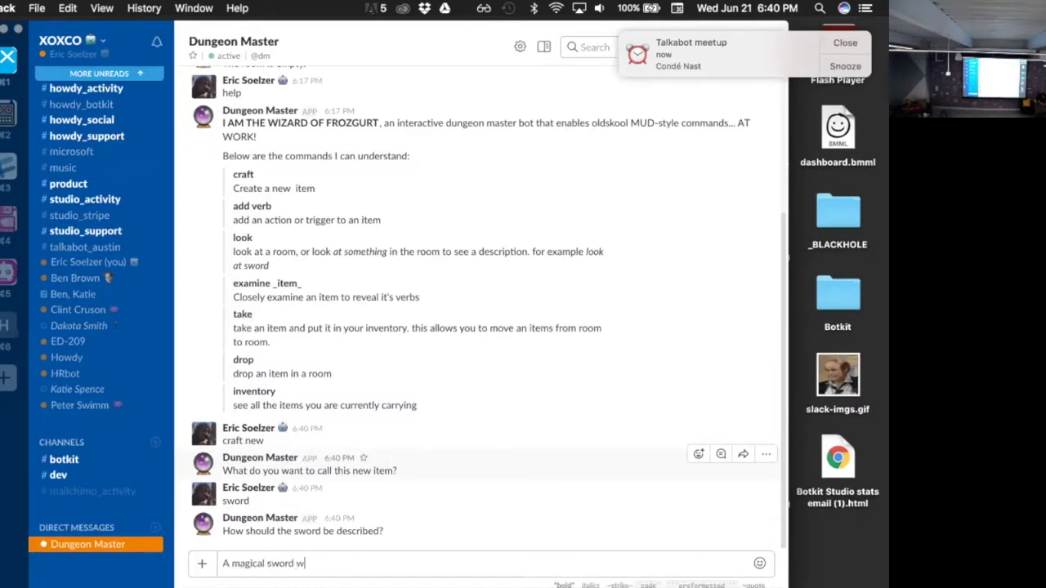
text(ith glowing blue)
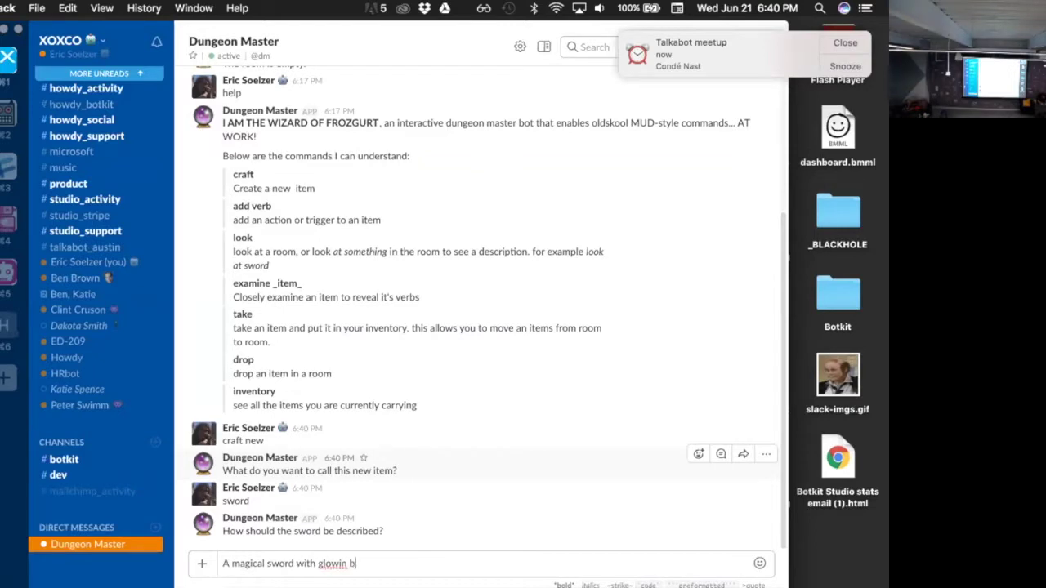
text( power)
key(Return)
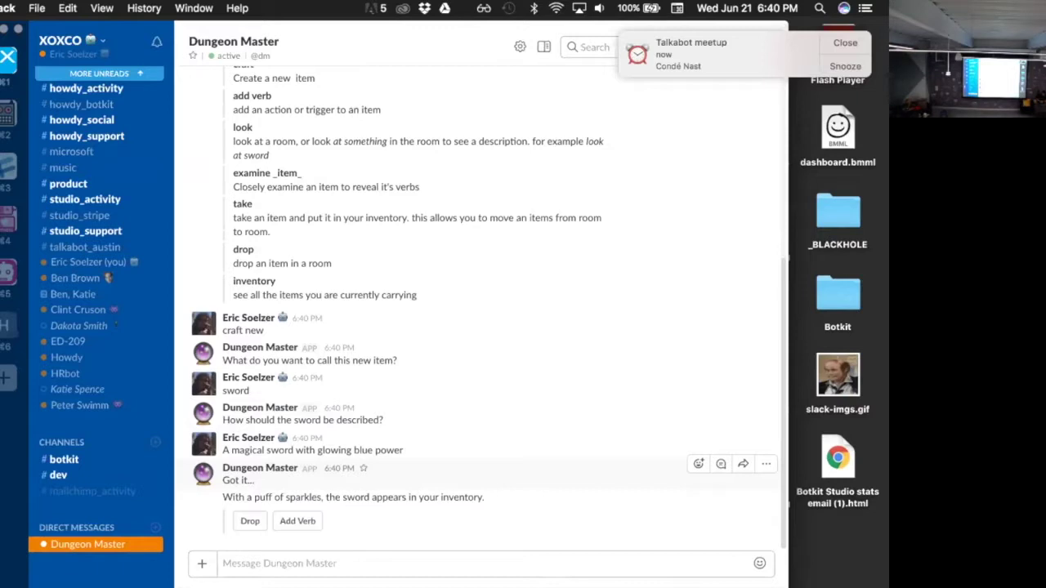
Look at the sword, check the inventory, and start adding a verb to the sword
text(look sword)
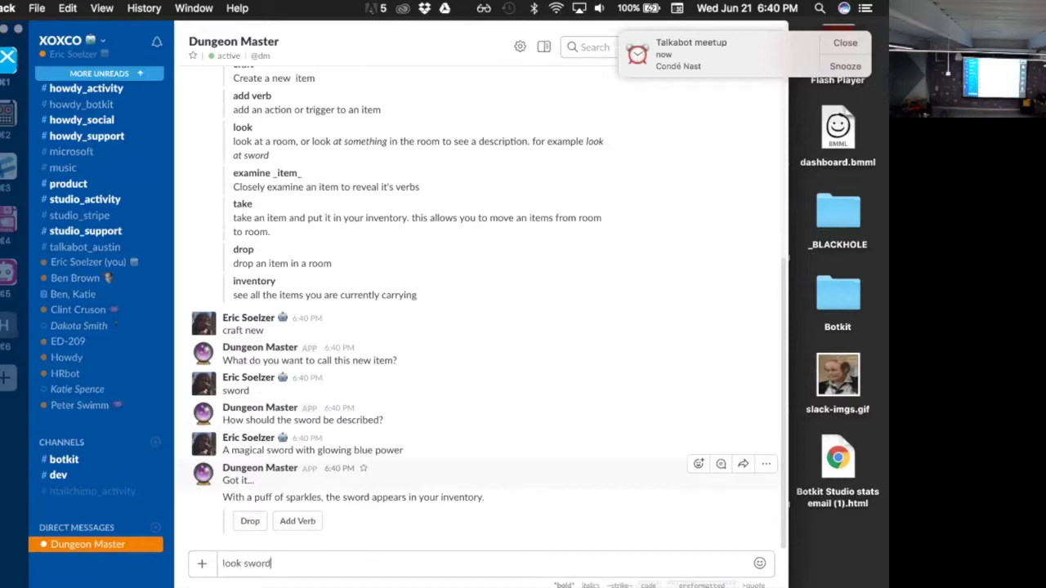
key(Return)
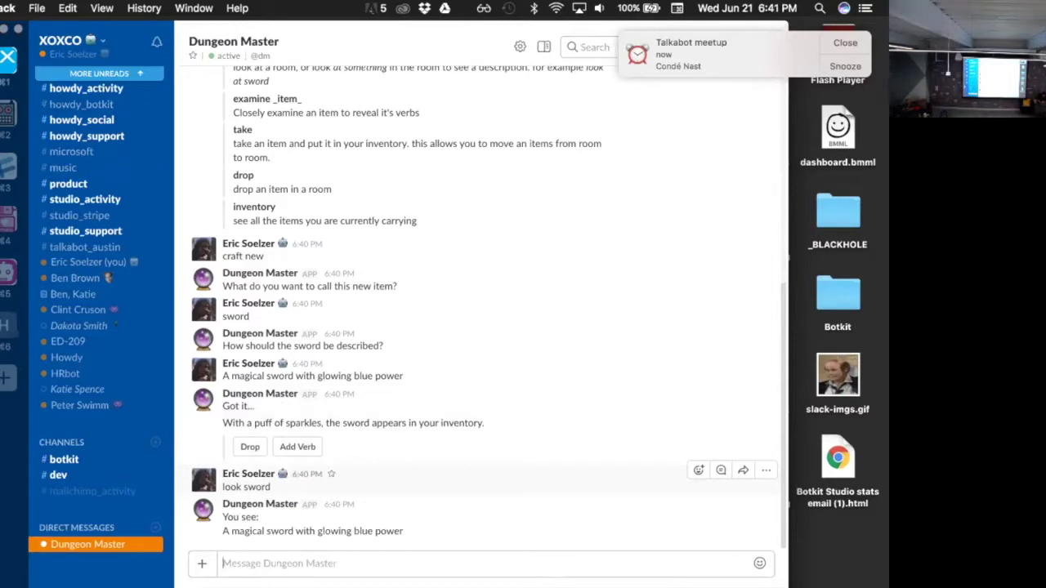
text(inventory)
key(Return)
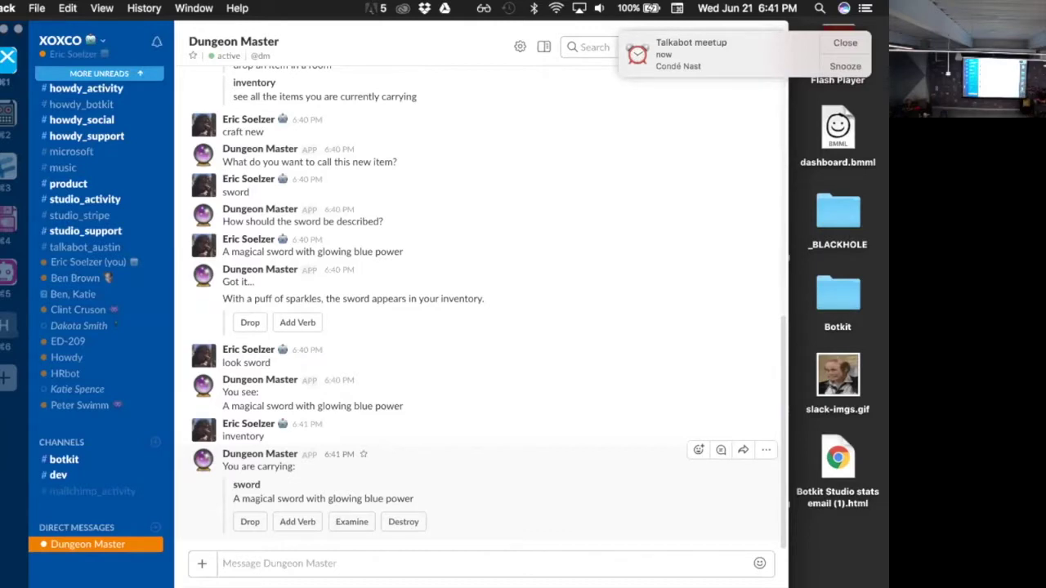
click(286, 523)
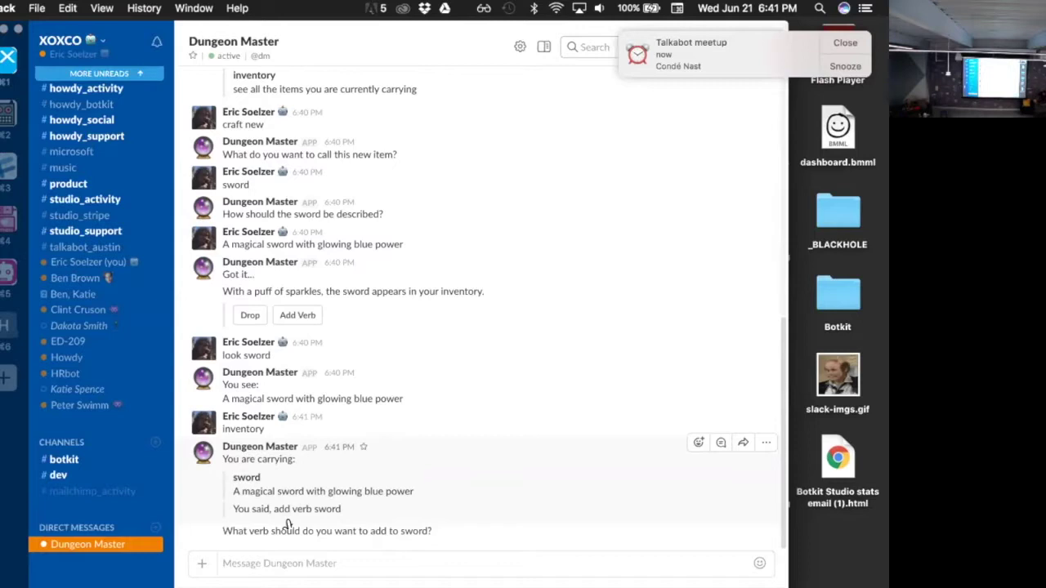
Add the verb 'wield' with the result '{{user}} lifts the sword menacingly.'
click(334, 563)
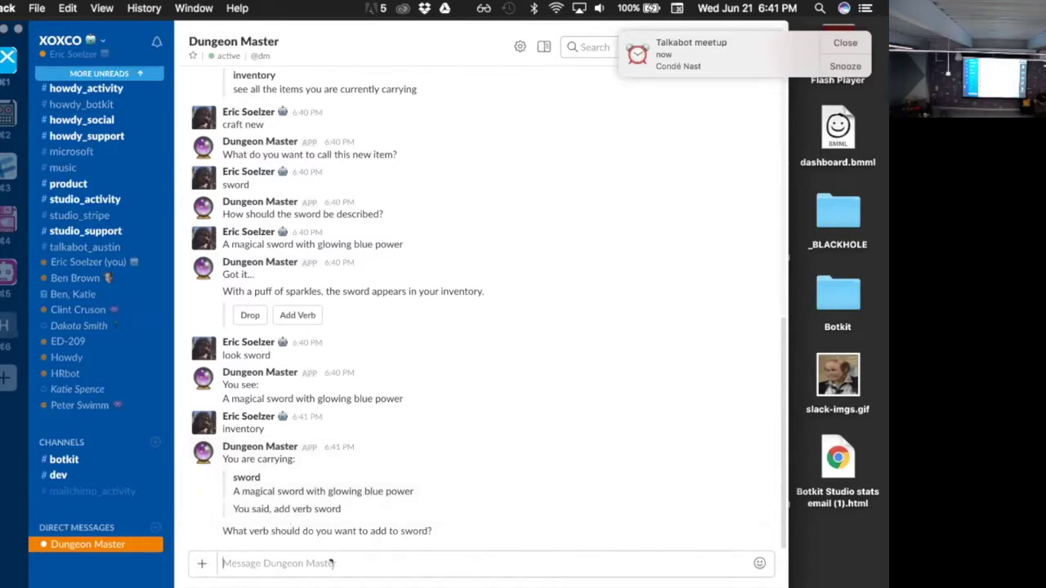
text(we)
key(BackSpace)
text(i)
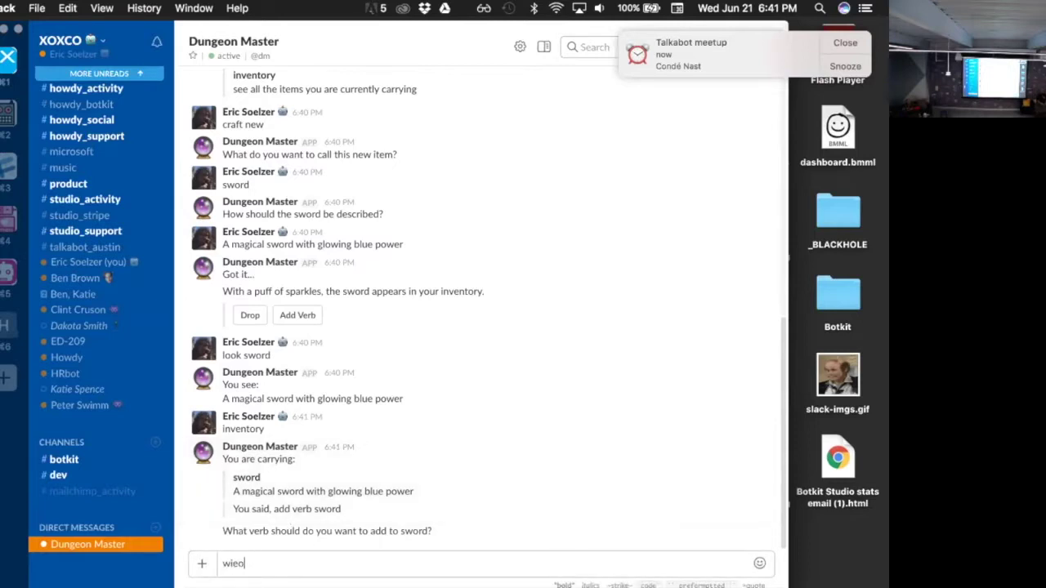
text(eld)
key(Return)
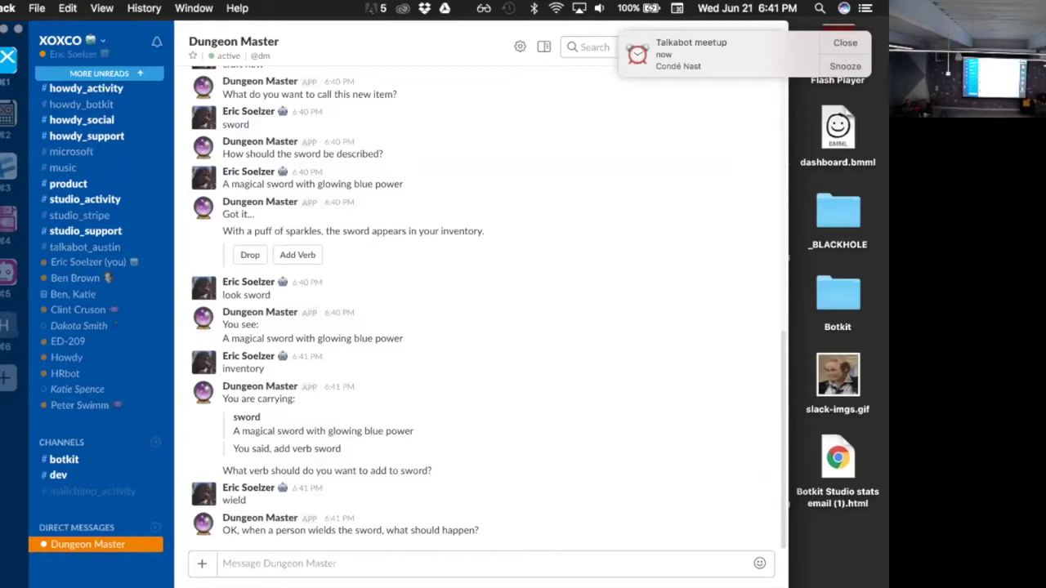
text({{user)
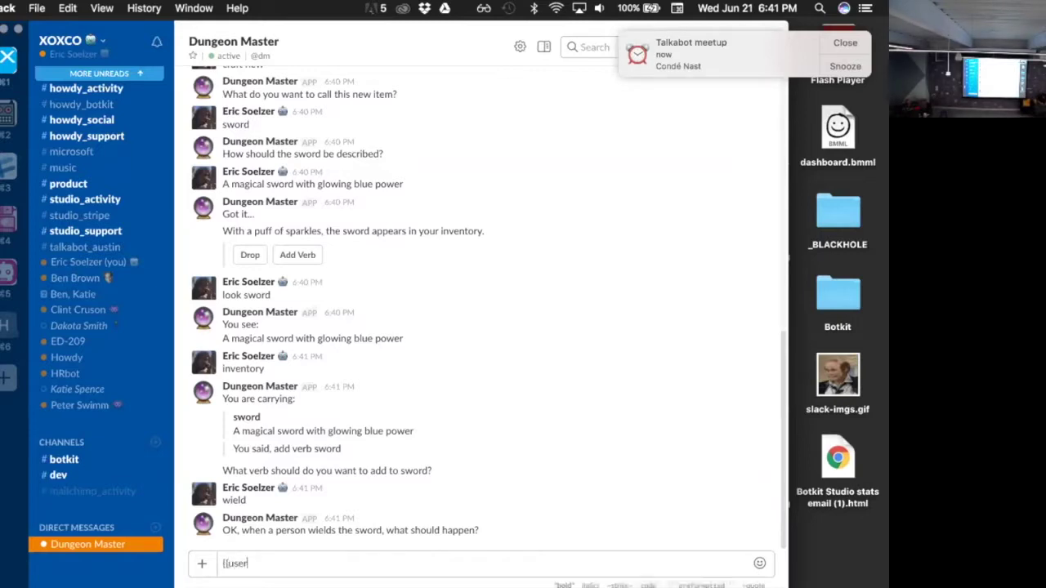
text(}} lifts the sw)
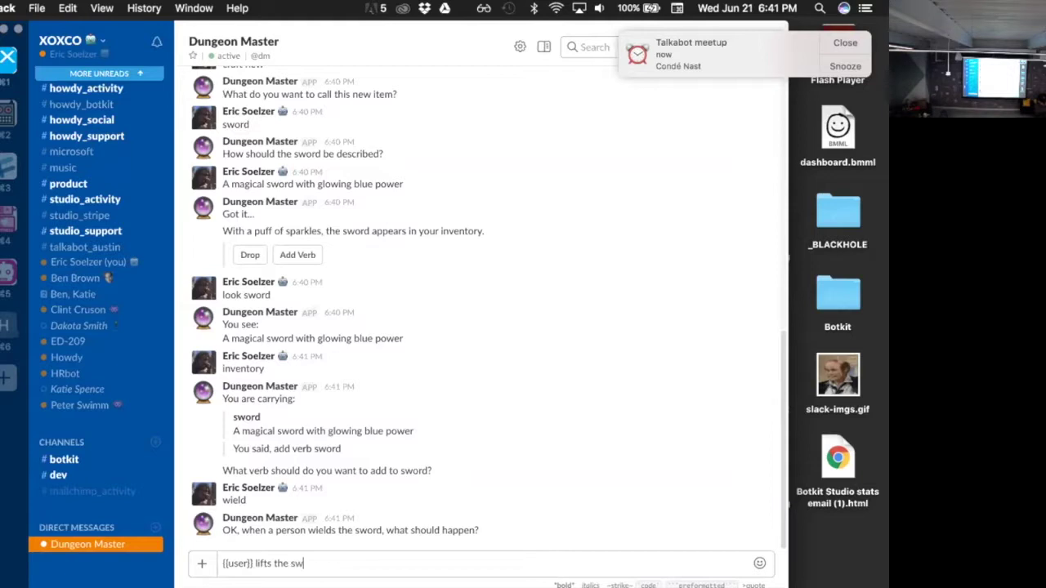
text(ord menacingly.)
key(Return)
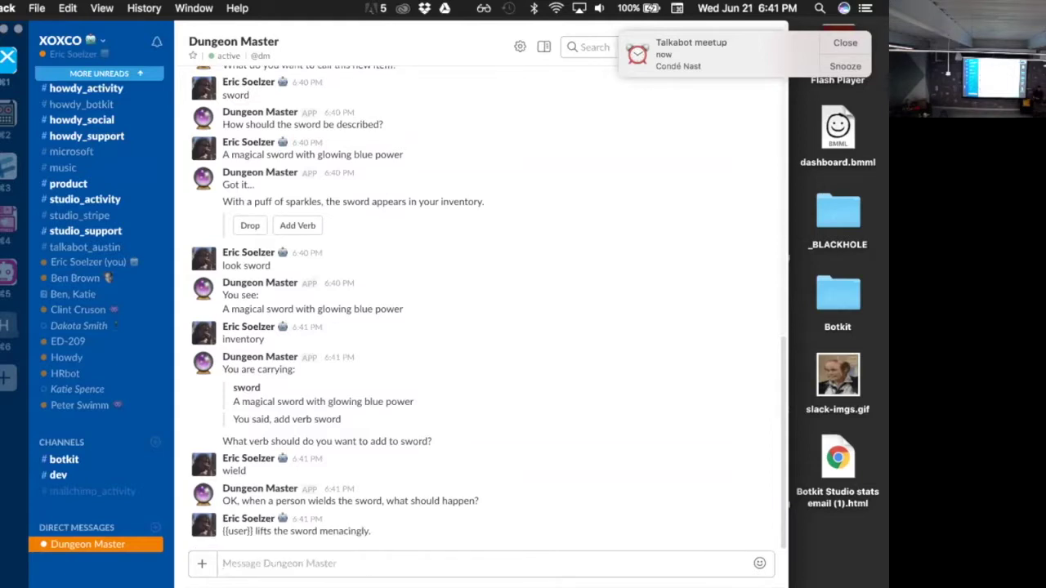
Test it by sending 'wield sword', then go to the #_xoxco channel
text(wield sword)
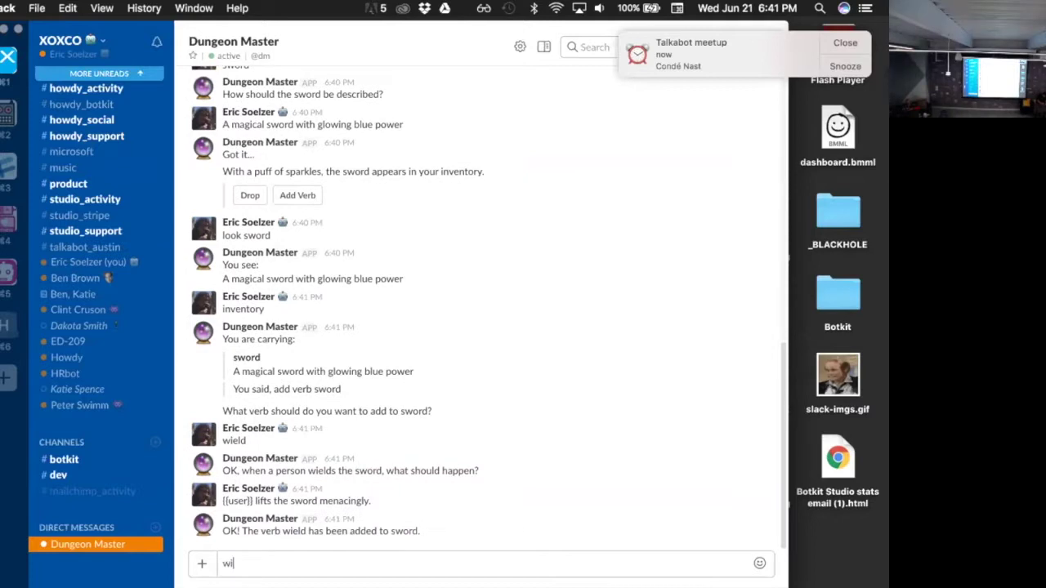
key(Return)
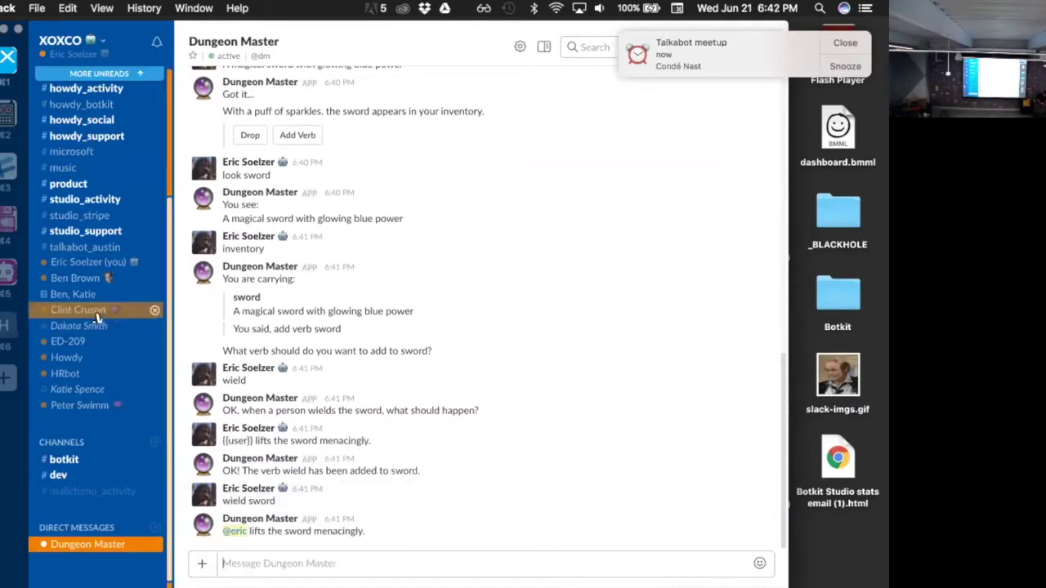
scroll(81, 311, up, 5)
click(82, 138)
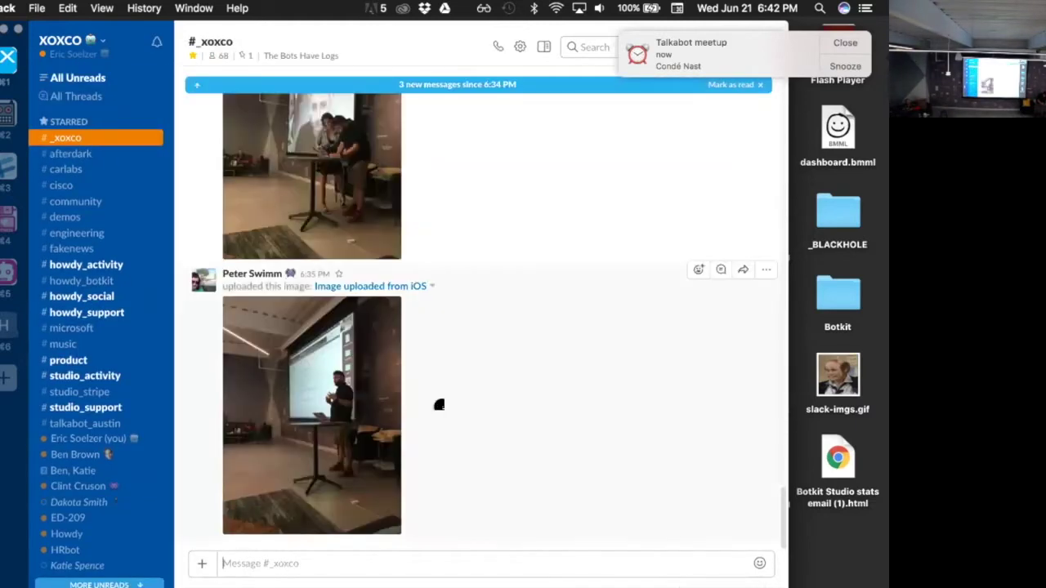
Post 'wield sword' in #_xoxco and get the bot's menacing-lift reply
text(weir)
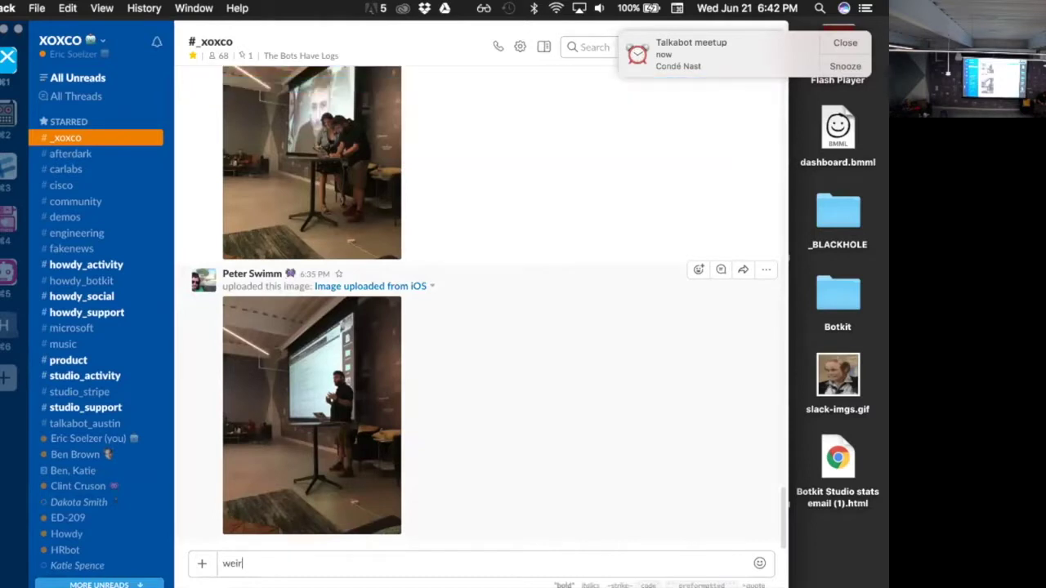
key(BackSpace)
key(BackSpace)
key(BackSpace)
text(ield sword)
key(Return)
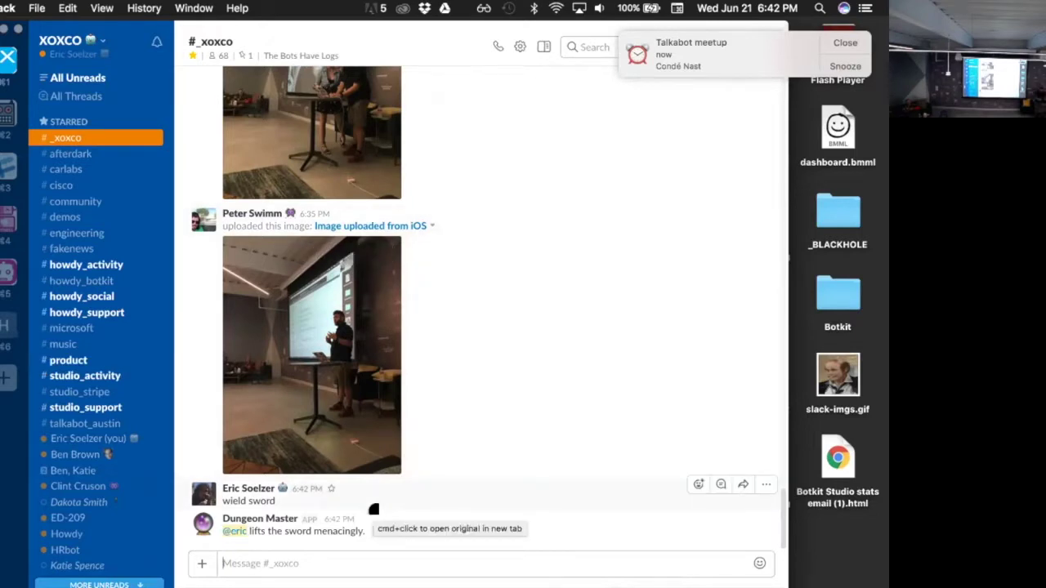
Switch to the Chrome window showing the Wizard of Frozgurt landing page
key(super+Tab)
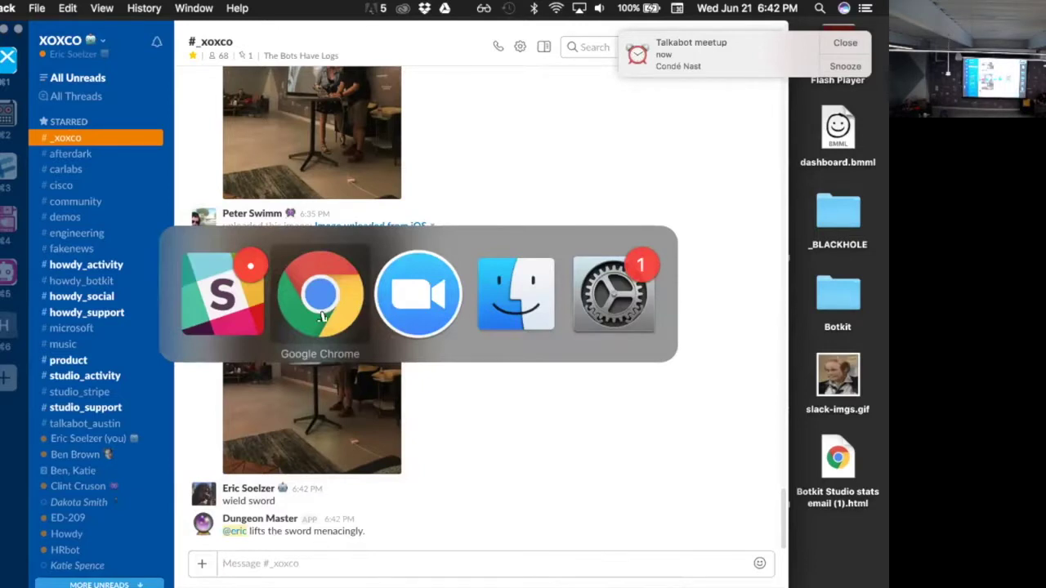
click(303, 272)
key(super+grave)
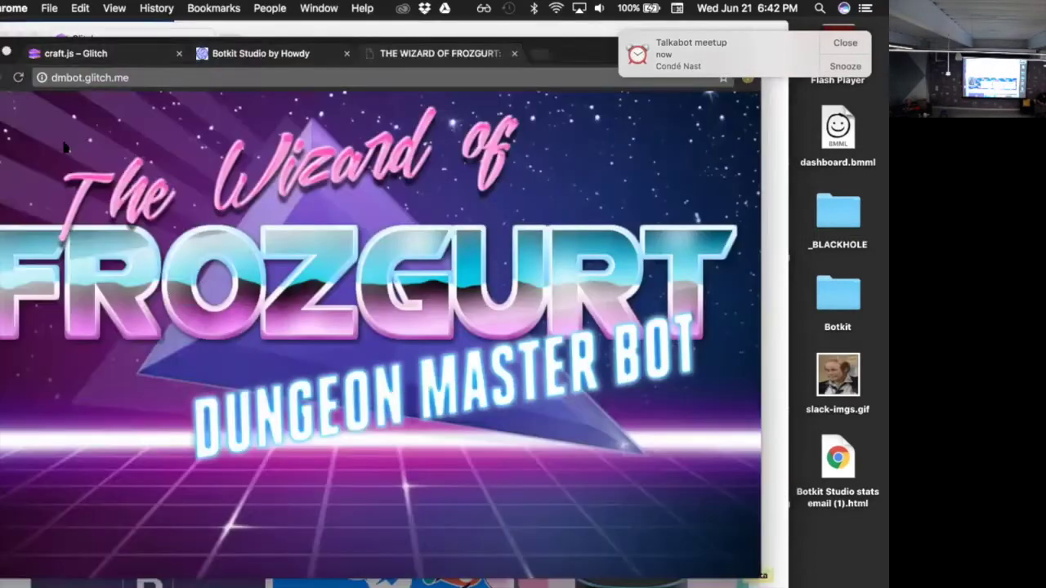
Move to the Botkit Studio tab and open the craft script from the scripts list
key(ctrl+Tab)
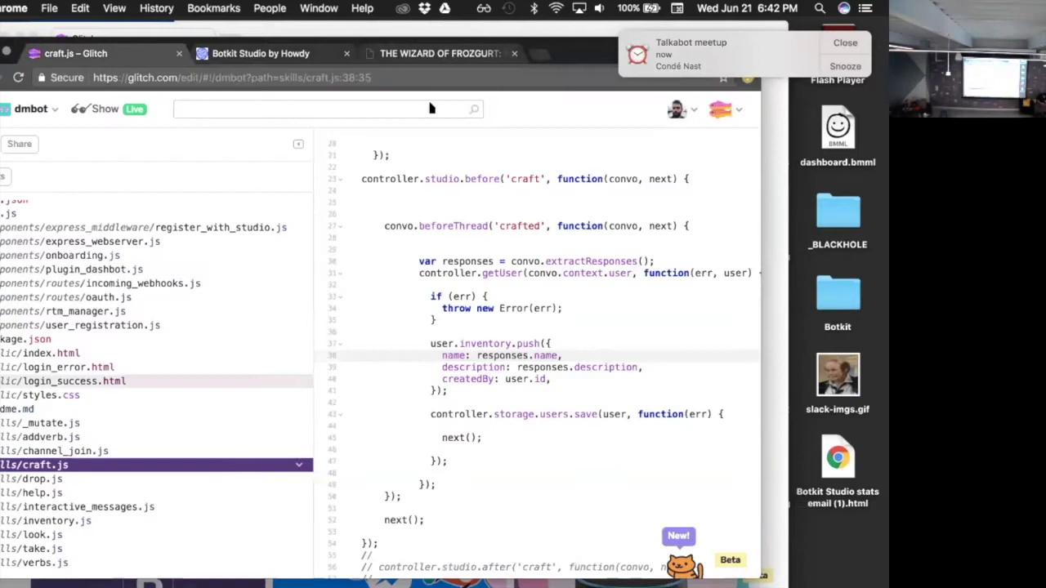
key(ctrl+Tab)
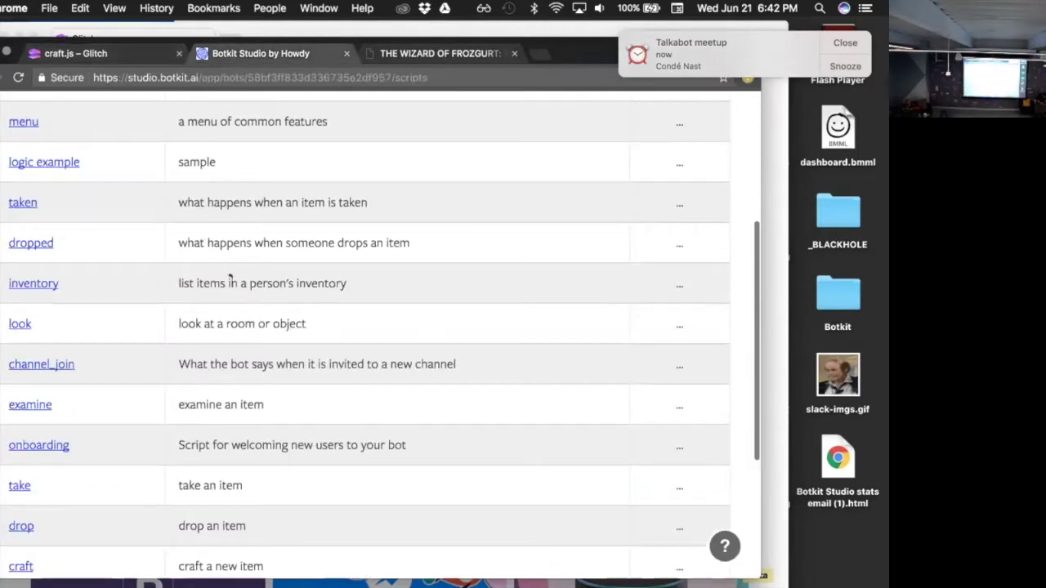
scroll(219, 449, up, 2)
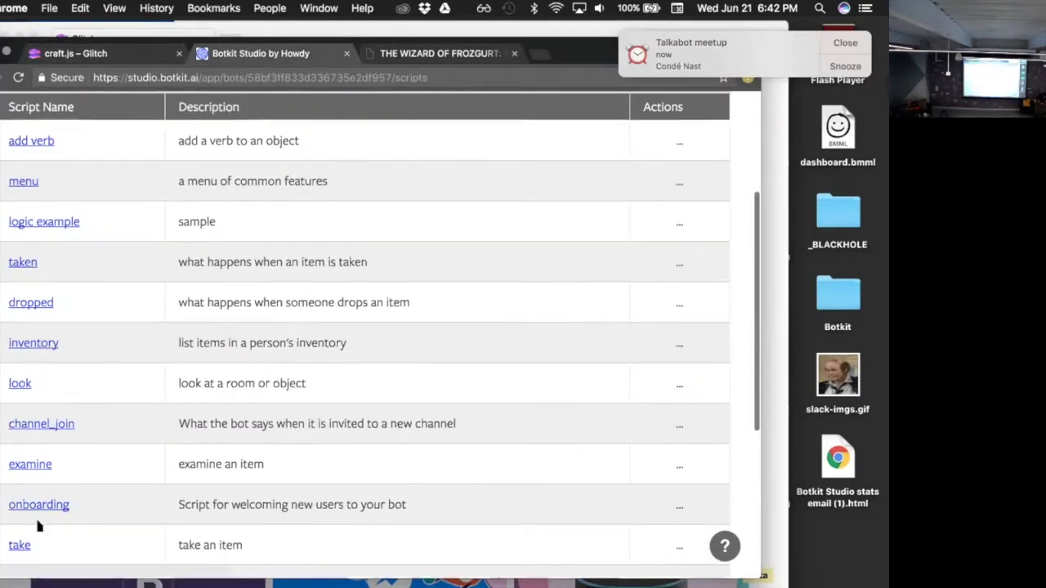
scroll(36, 519, down, 5)
click(25, 457)
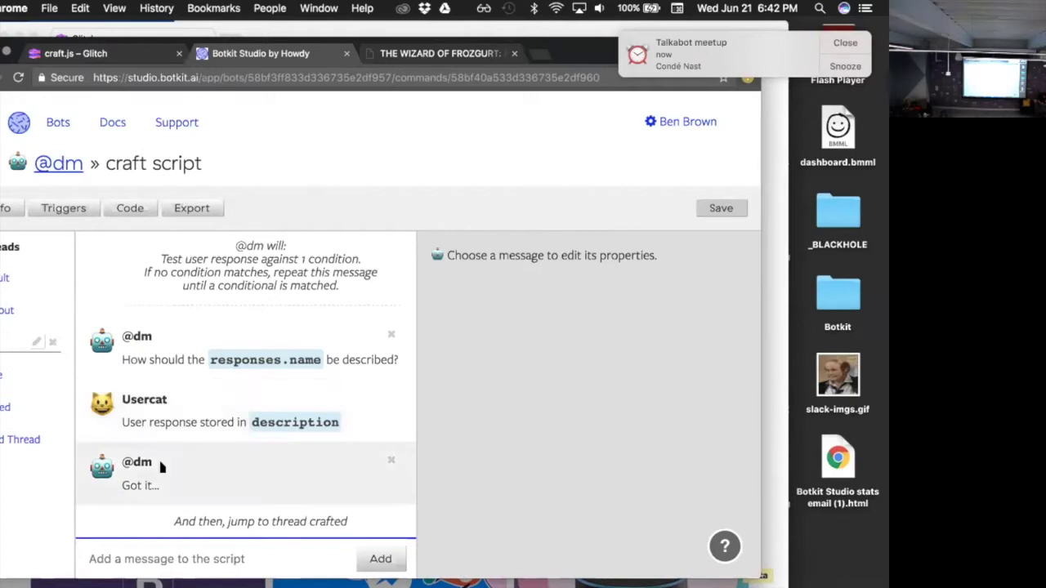
Inspect the craft script's item-name and description questions and their response settings
scroll(158, 458, up, 3)
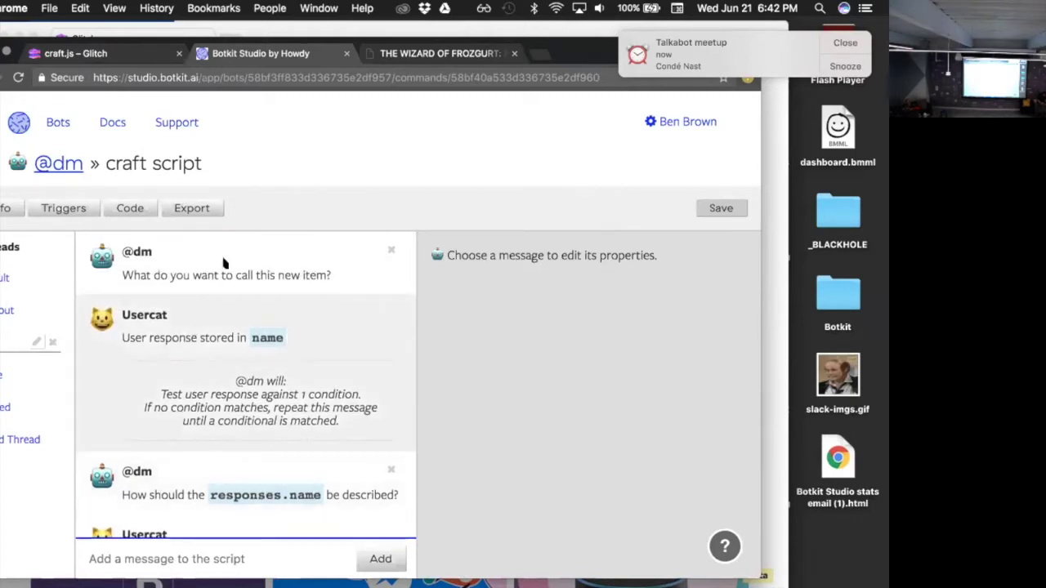
scroll(225, 266, up, 1)
click(197, 335)
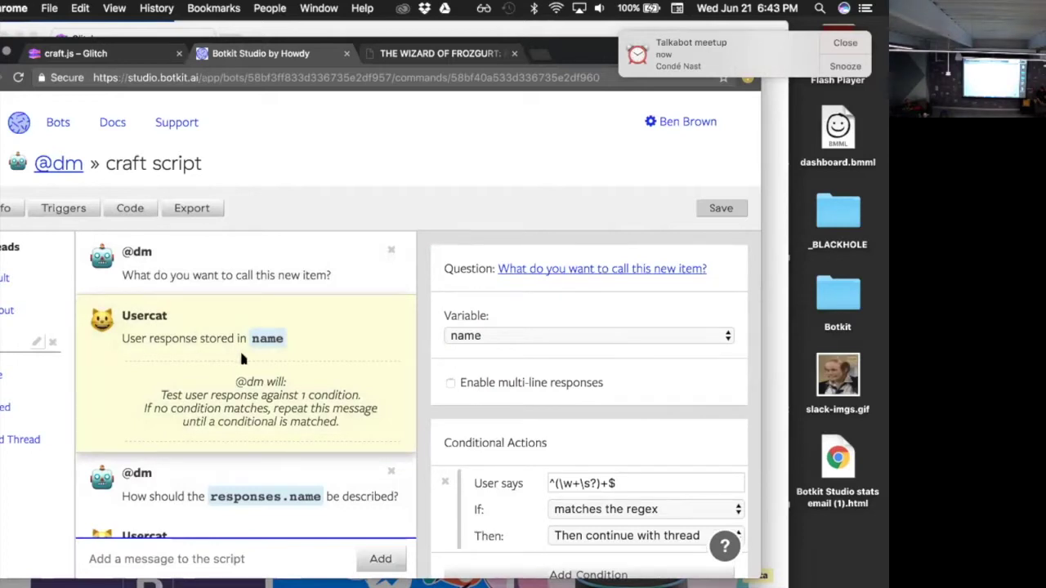
scroll(240, 349, down, 3)
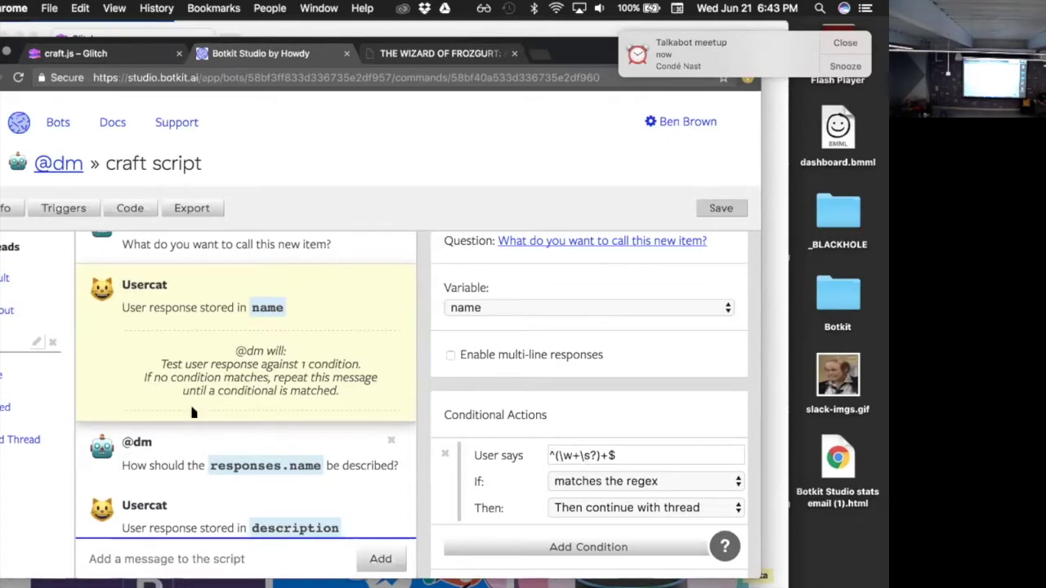
scroll(163, 409, down, 1)
click(145, 414)
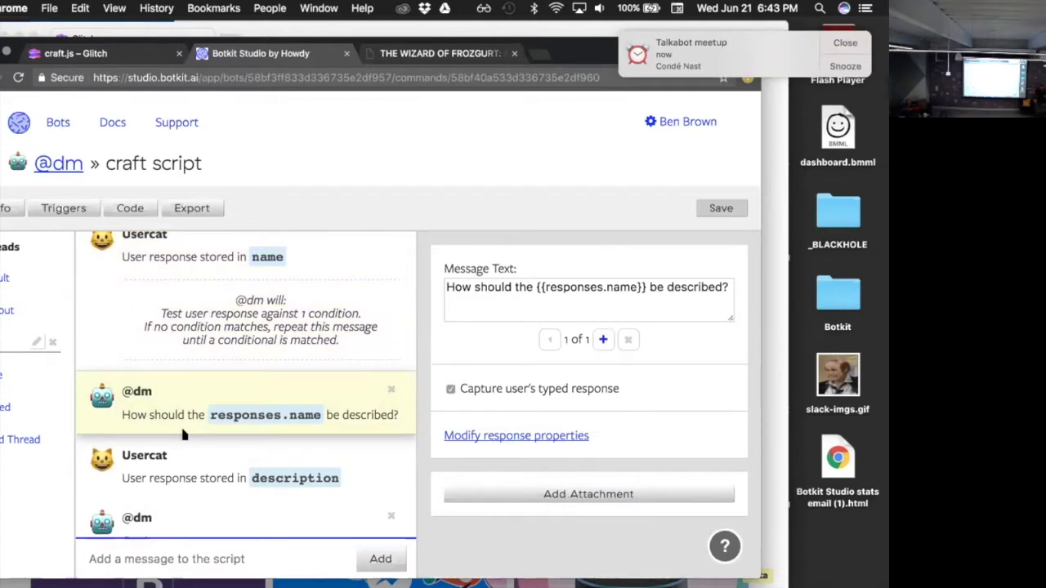
scroll(184, 433, down, 1)
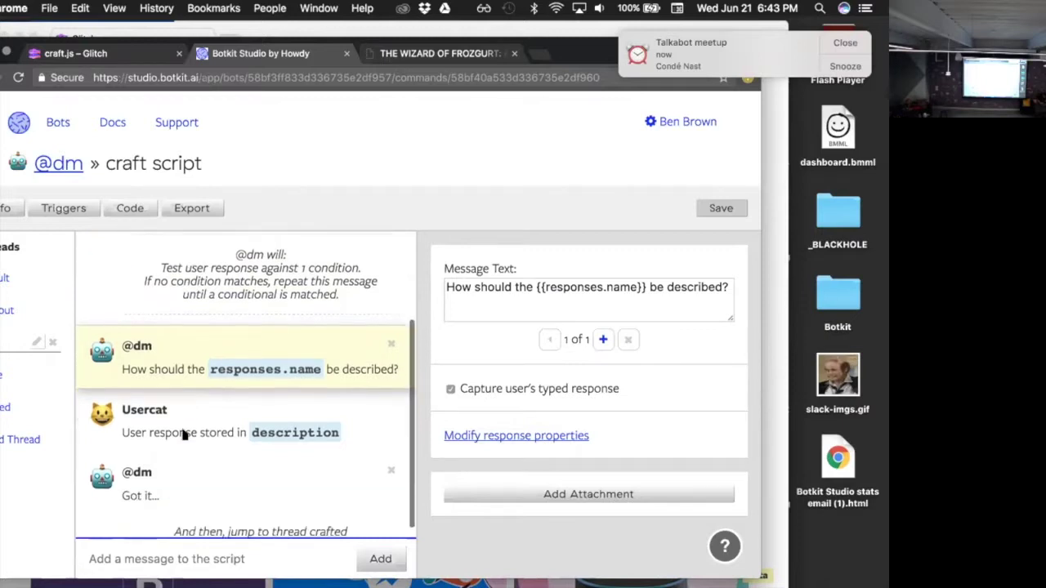
click(183, 426)
click(172, 492)
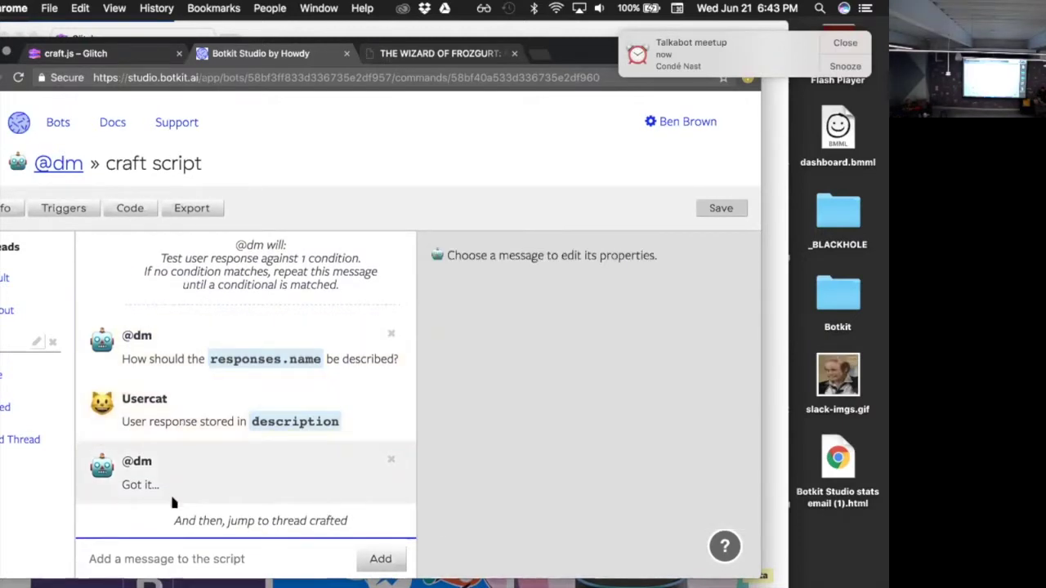
Follow the jump into the crafted thread, then return to the craft.js tab in Glitch
click(269, 535)
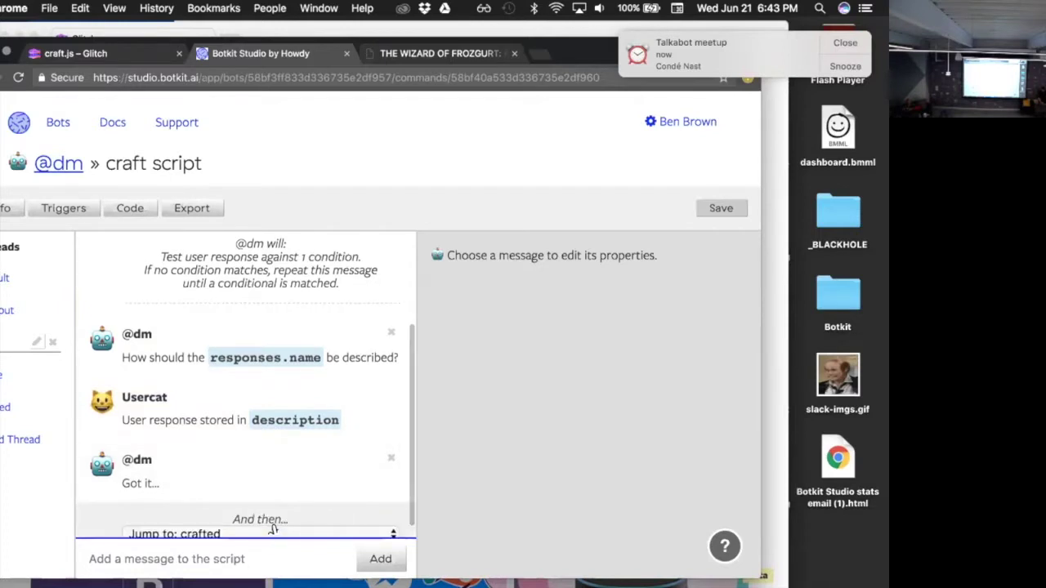
click(12, 407)
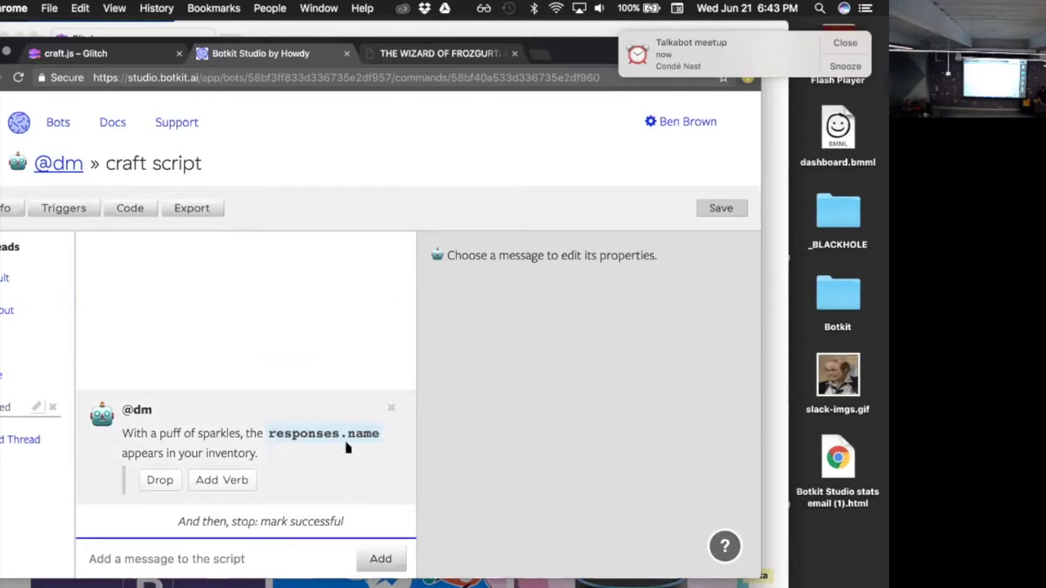
click(80, 54)
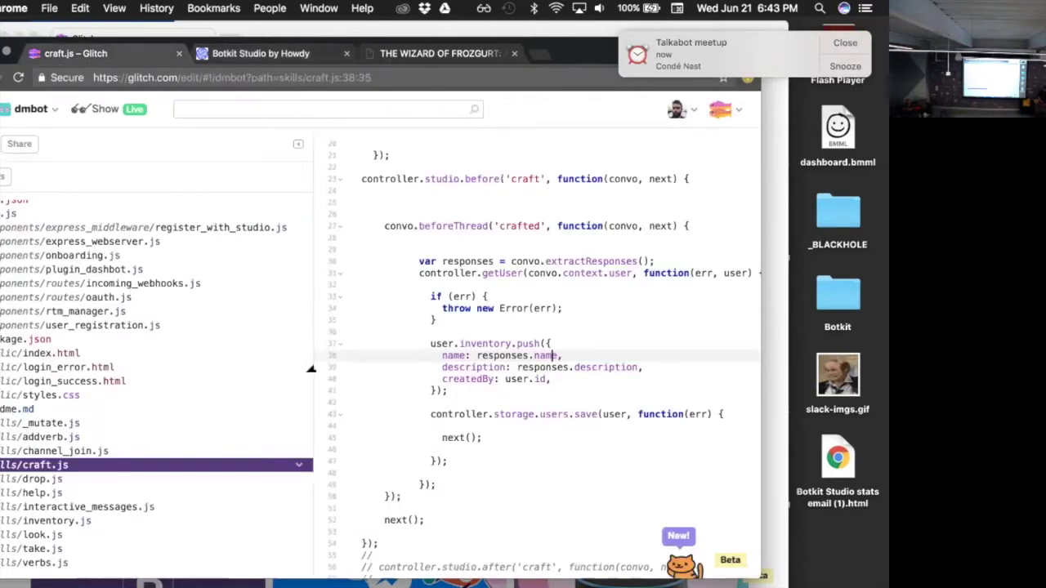
Walk through the crafted beforeThread handler in craft.js, selecting the extractResponses call
scroll(636, 319, up, 1)
key(Up)
key(Up)
key(Up)
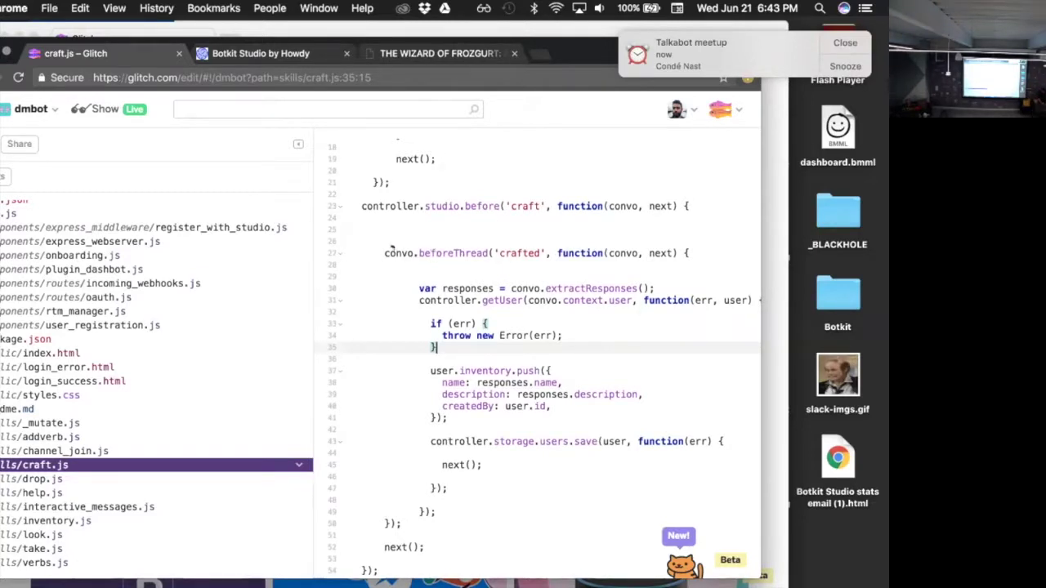
click(388, 252)
click(528, 243)
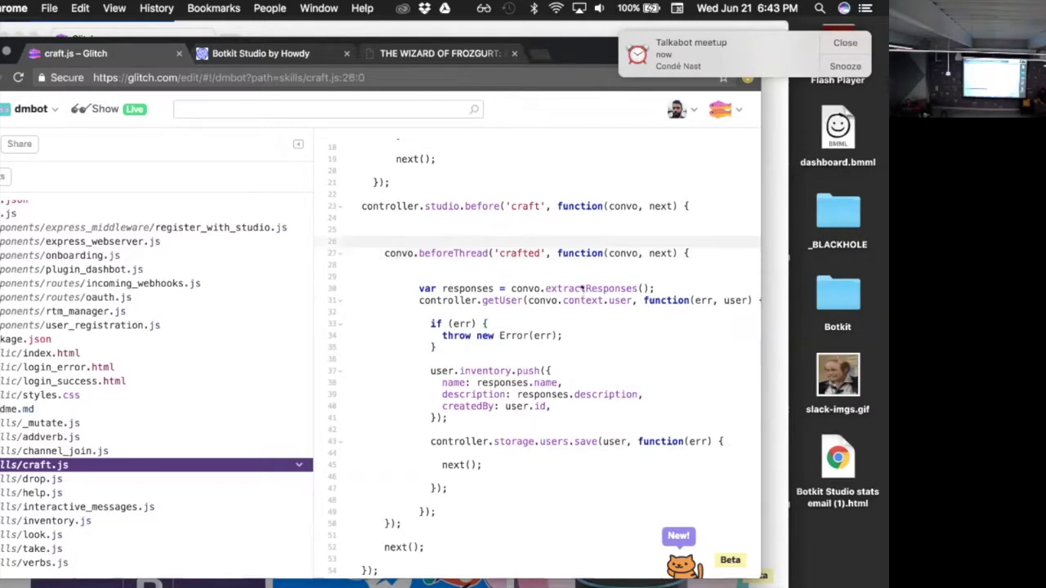
scroll(572, 282, down, 1)
click(599, 280)
double_click(599, 280)
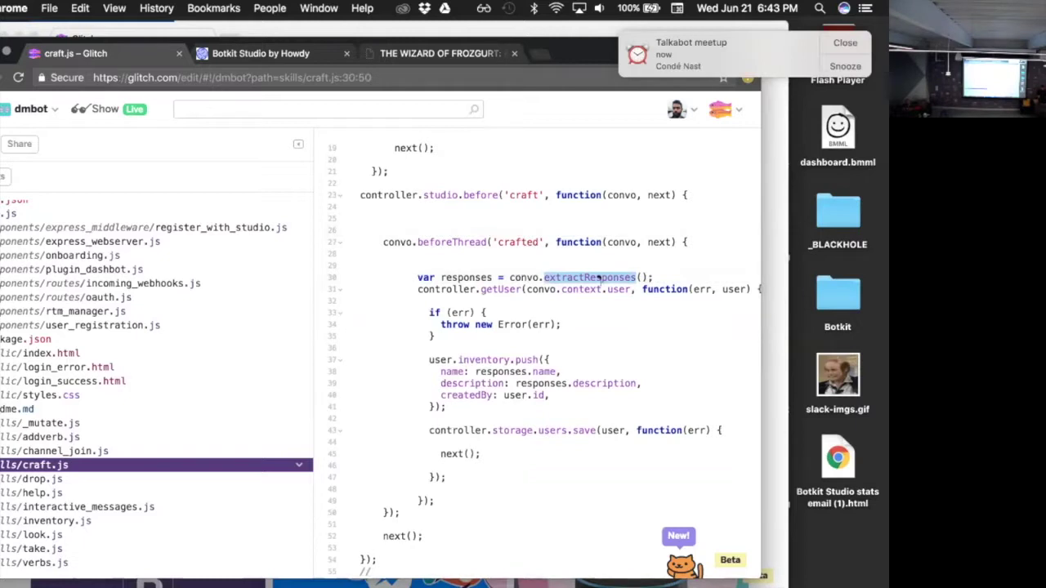
Highlight lines 32–45 that save the item to inventory, then return to Botkit Studio
scroll(598, 279, right, 3)
scroll(598, 279, down, 2)
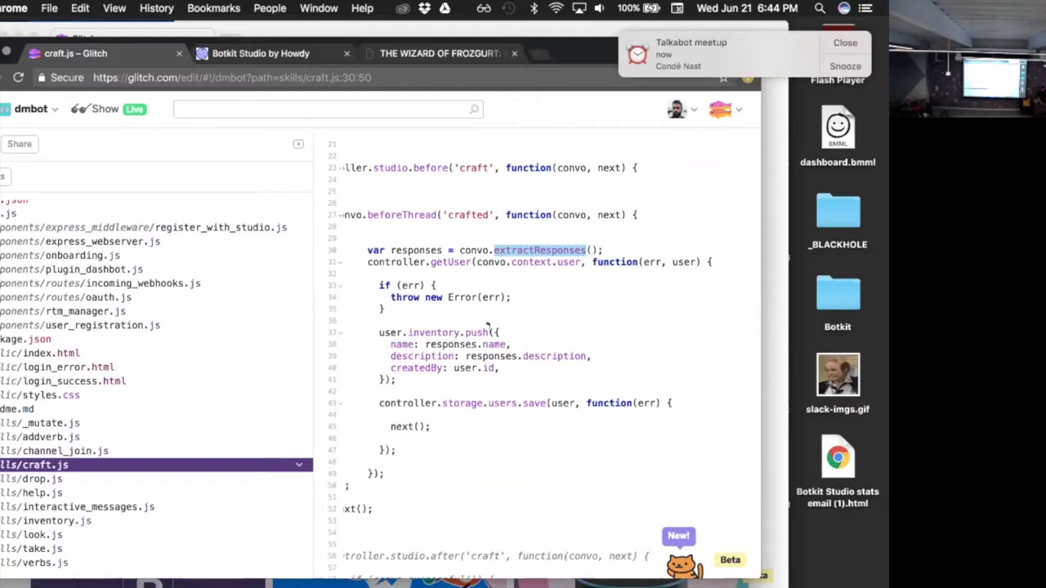
drag(476, 270, 482, 420)
click(482, 419)
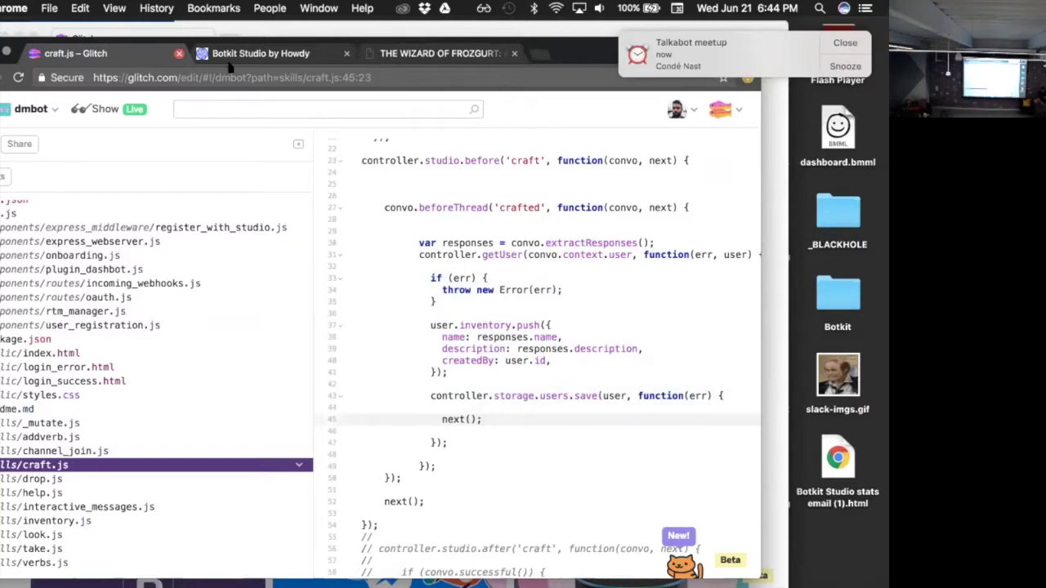
click(260, 53)
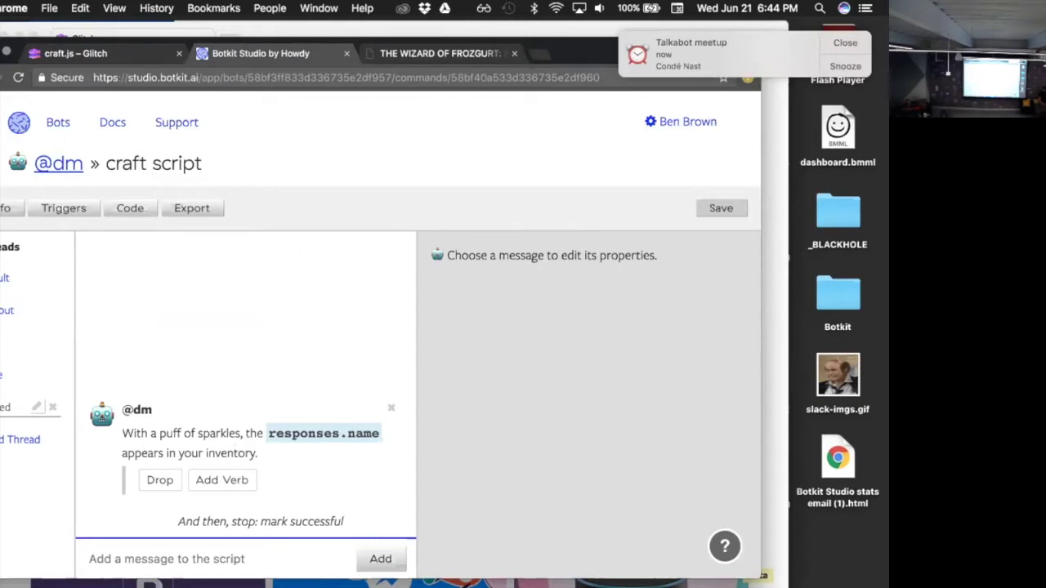
Switch back to Slack's #_xoxco channel showing the sword-lifting reply
key(super+Tab)
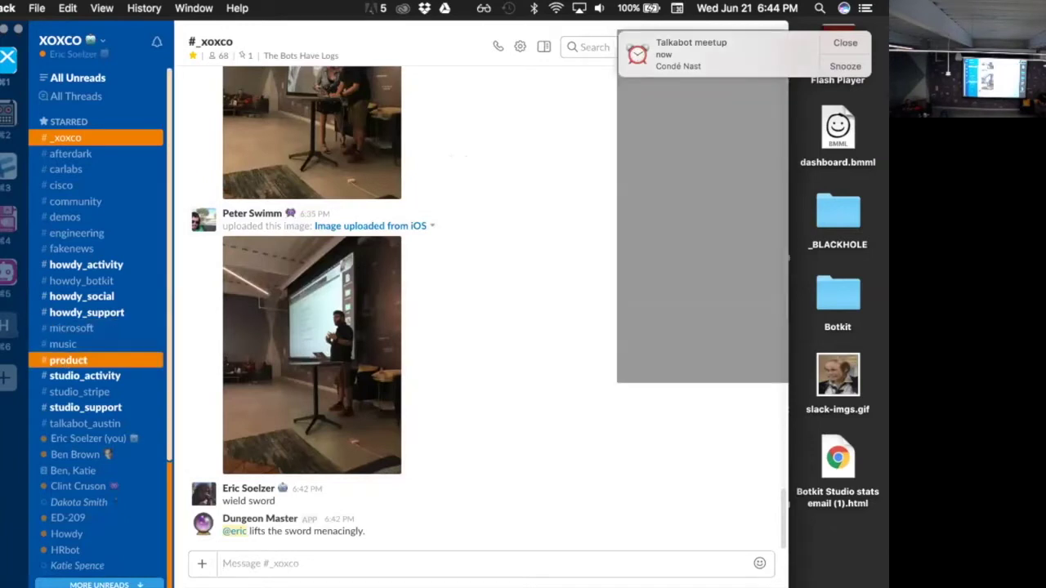
Jump to the Dungeon Master direct message conversation with Cmd+K
key(super+k)
text(dm)
key(Return)
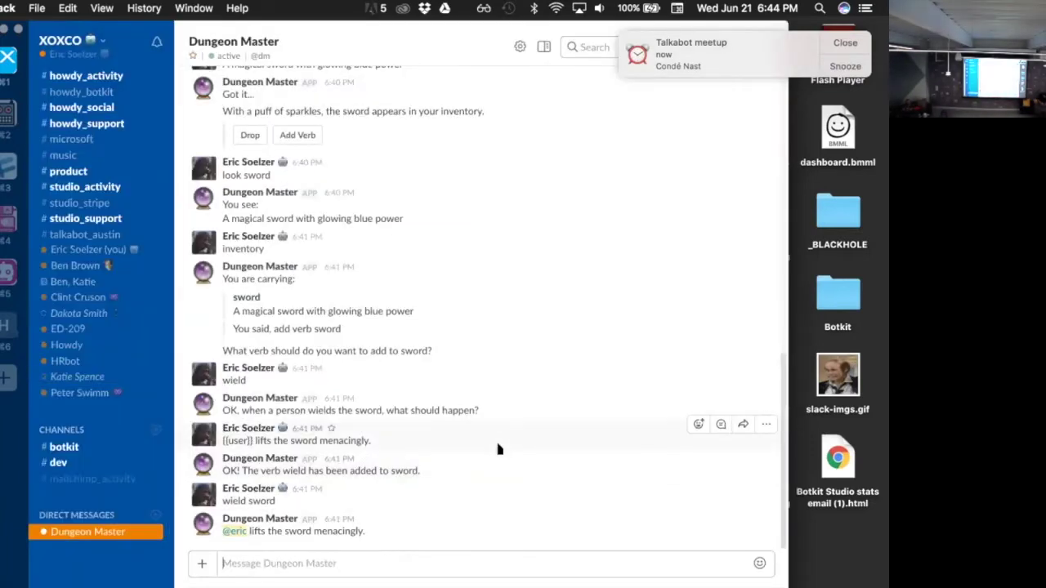
Add the sword verb 'menace' with action '{{user}} menaces {{user2}} with the magical sword'
click(296, 136)
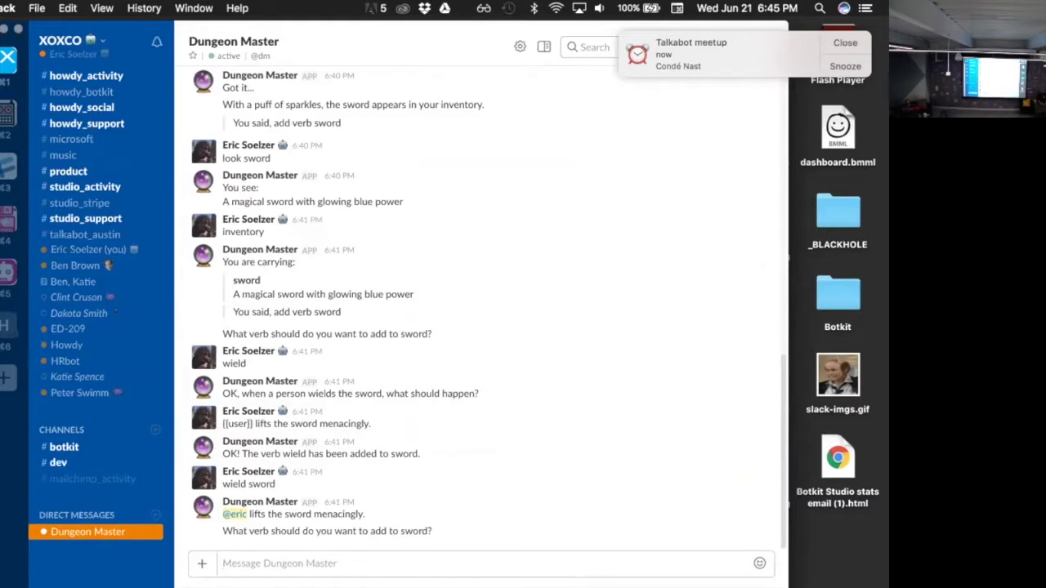
click(223, 563)
text(menace)
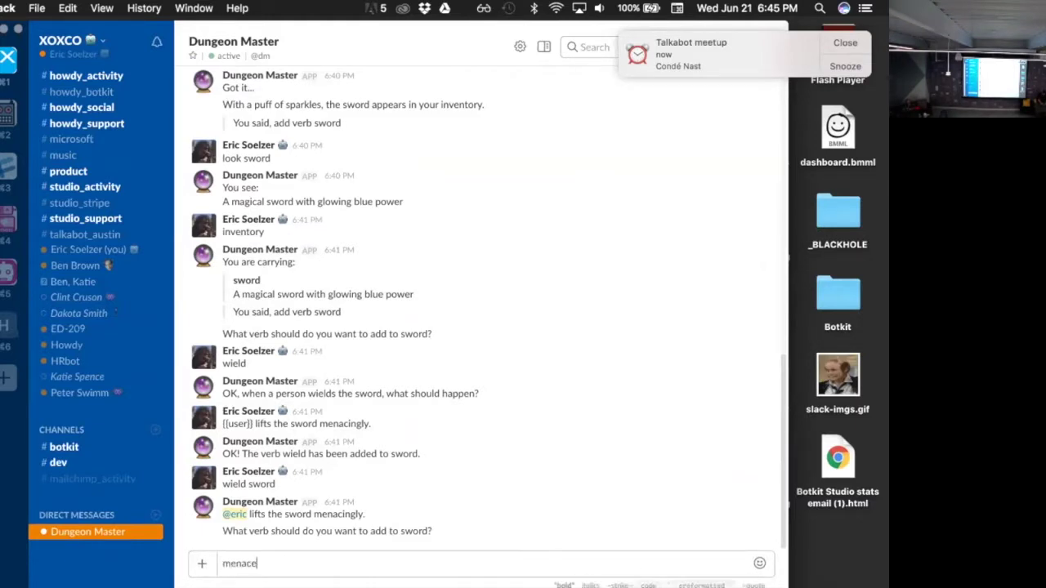
key(Return)
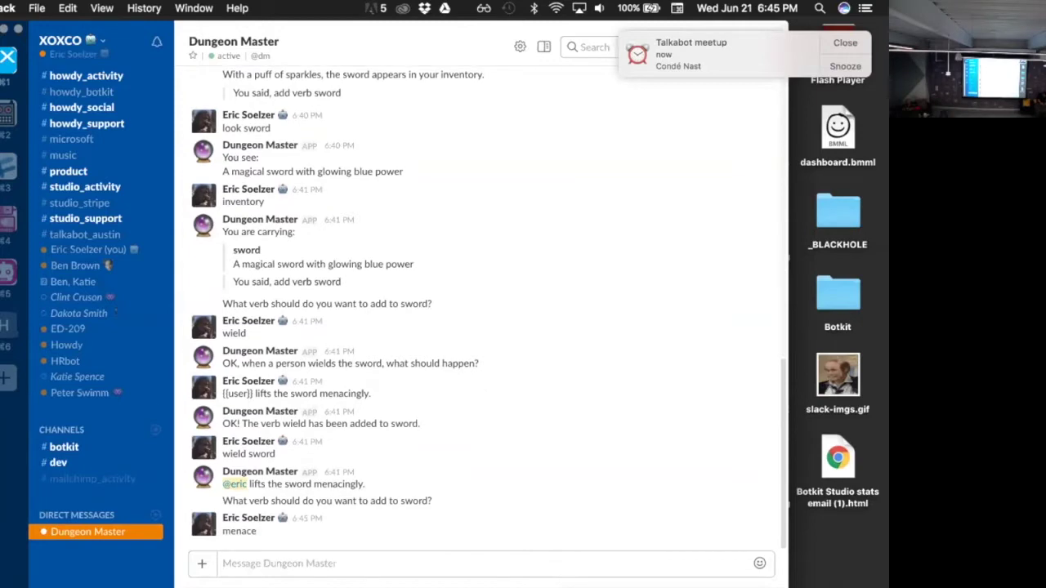
text({)
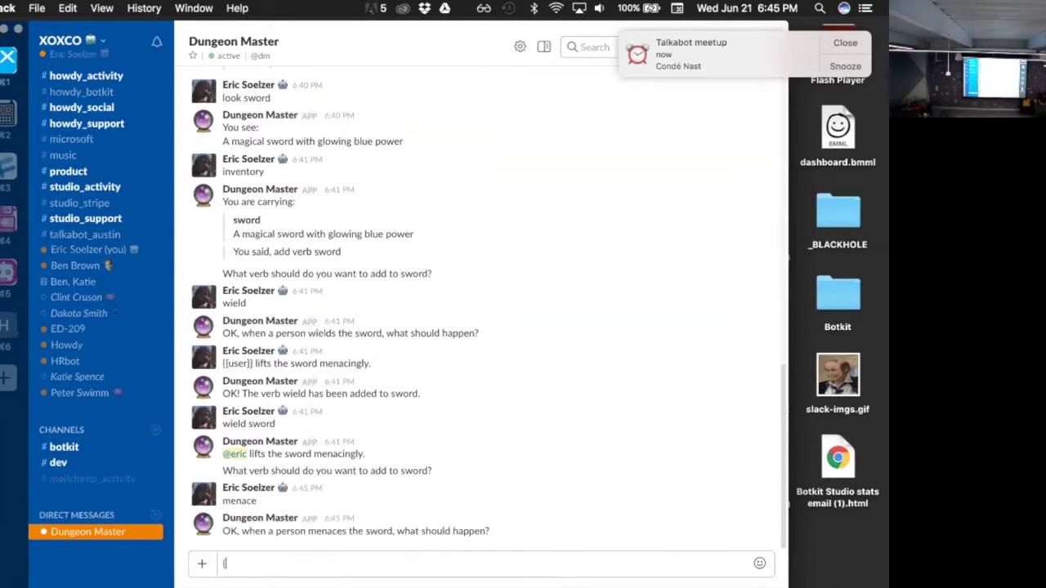
text({user}} menac)
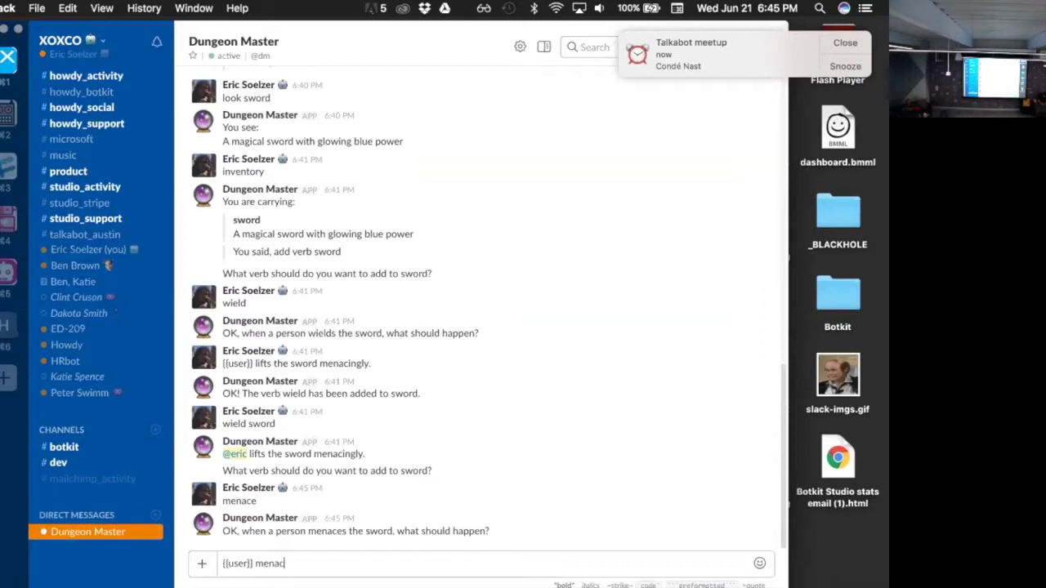
text(es {{user2}} with the magical sword)
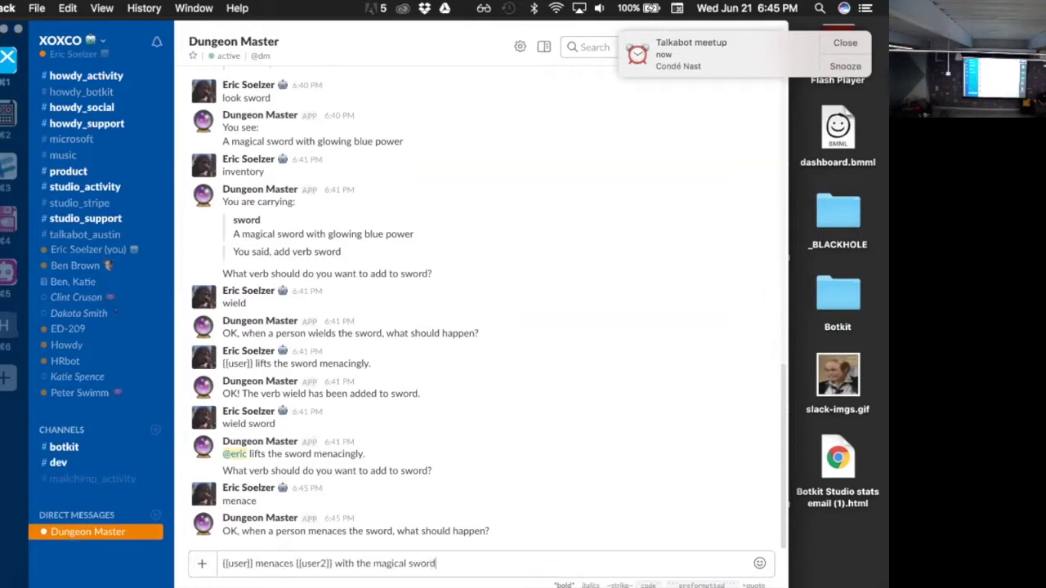
key(Return)
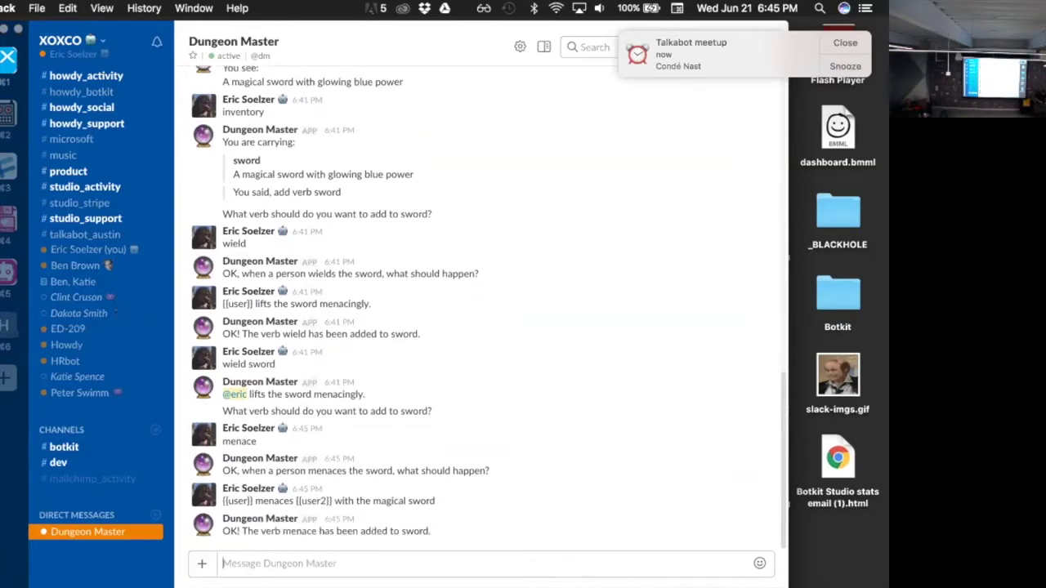
text(use sword to menace)
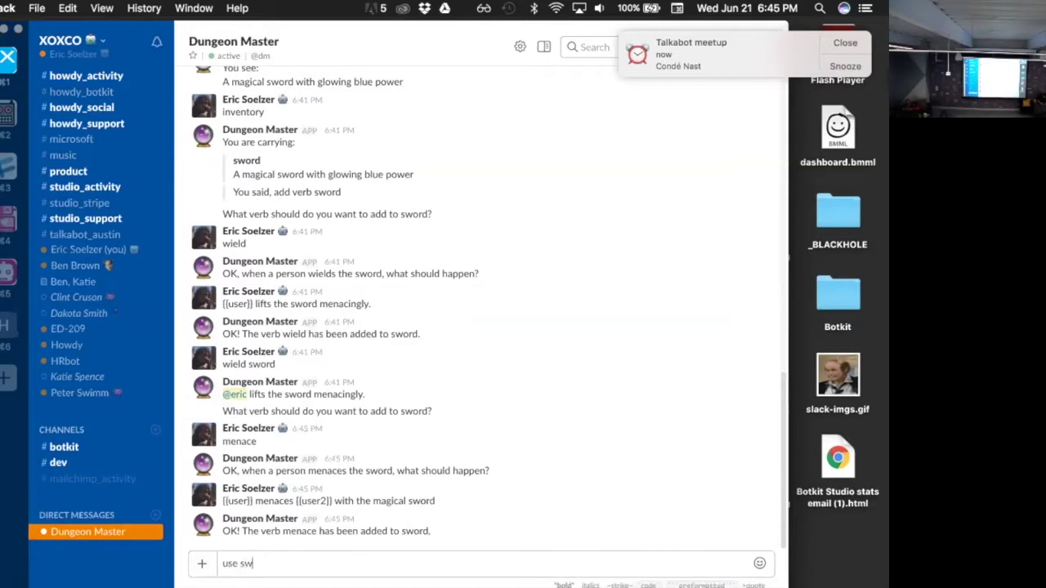
key(Return)
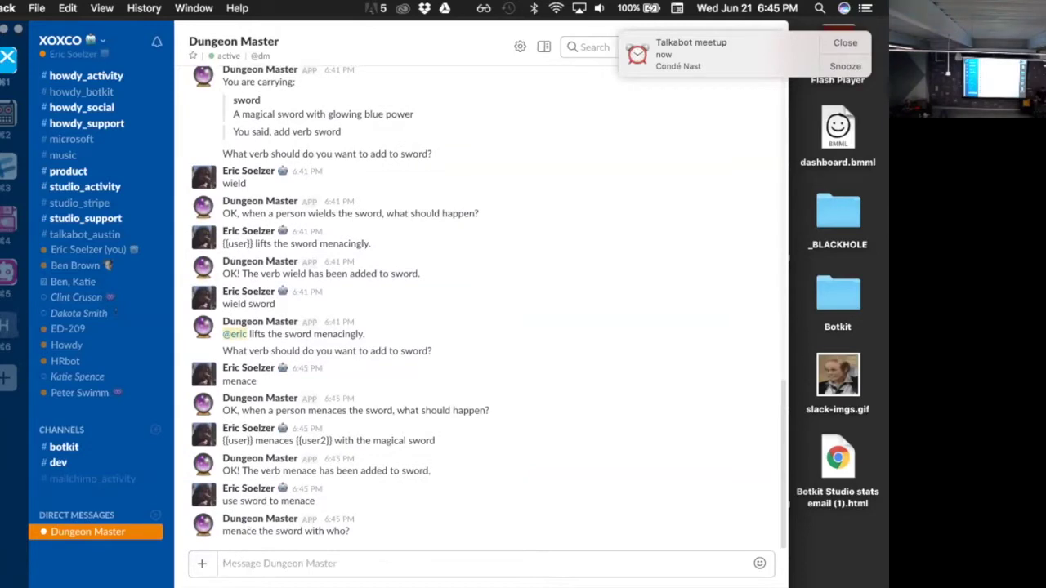
text(use )
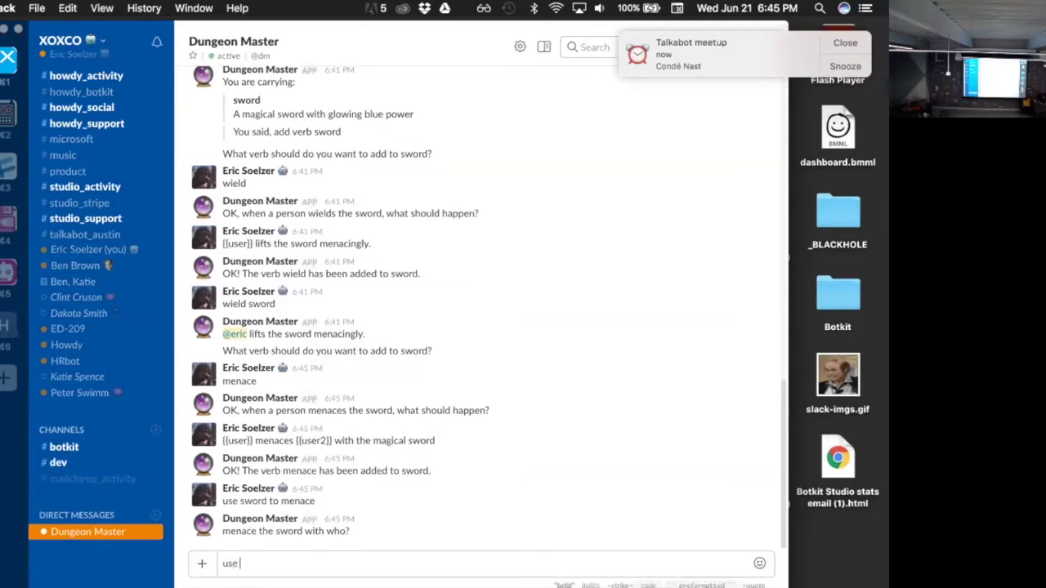
text(sword to meance)
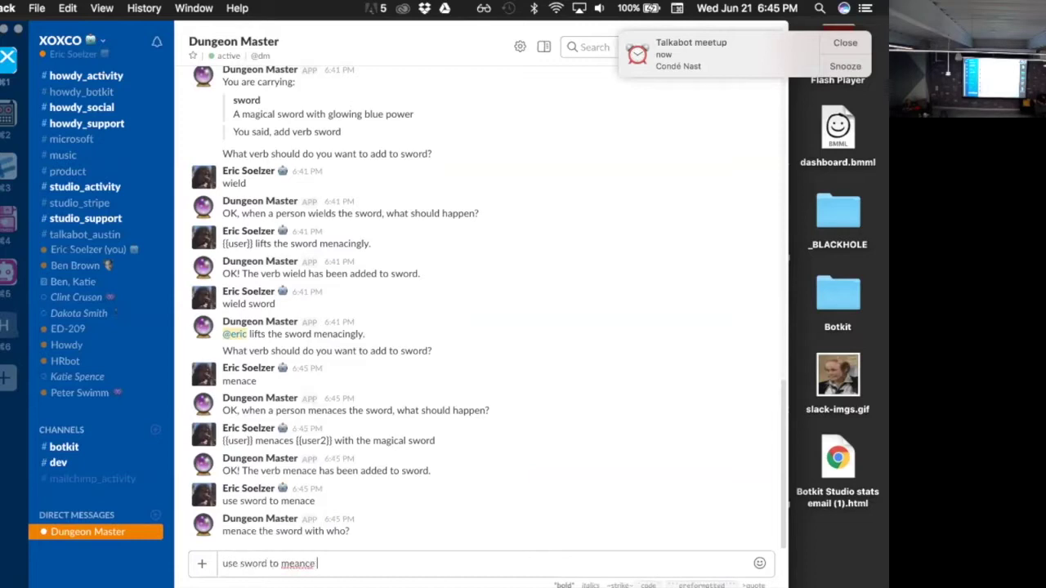
key(BackSpace)
key(BackSpace)
key(BackSpace)
text(ace @benbrown)
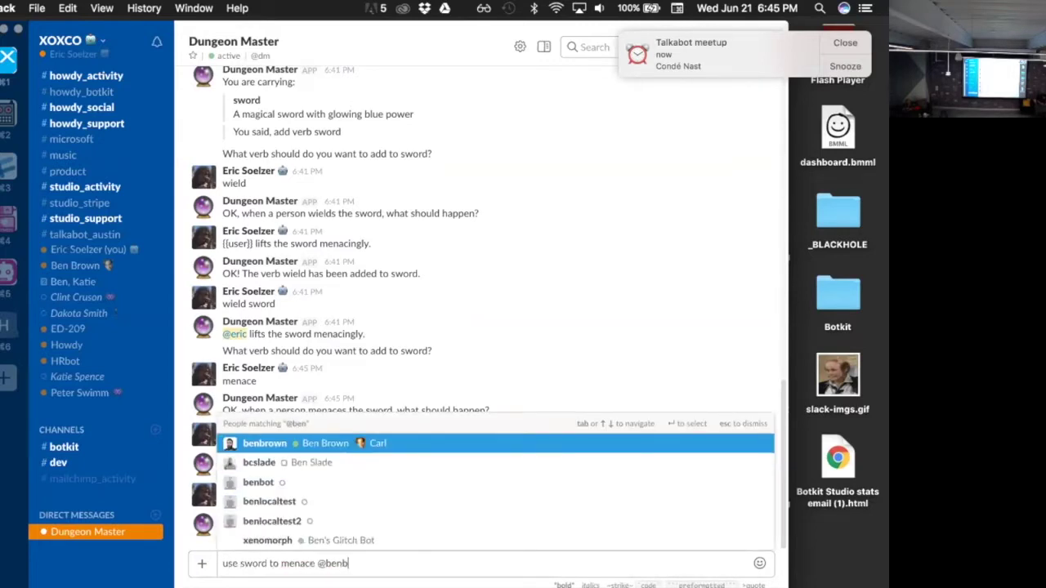
key(Return)
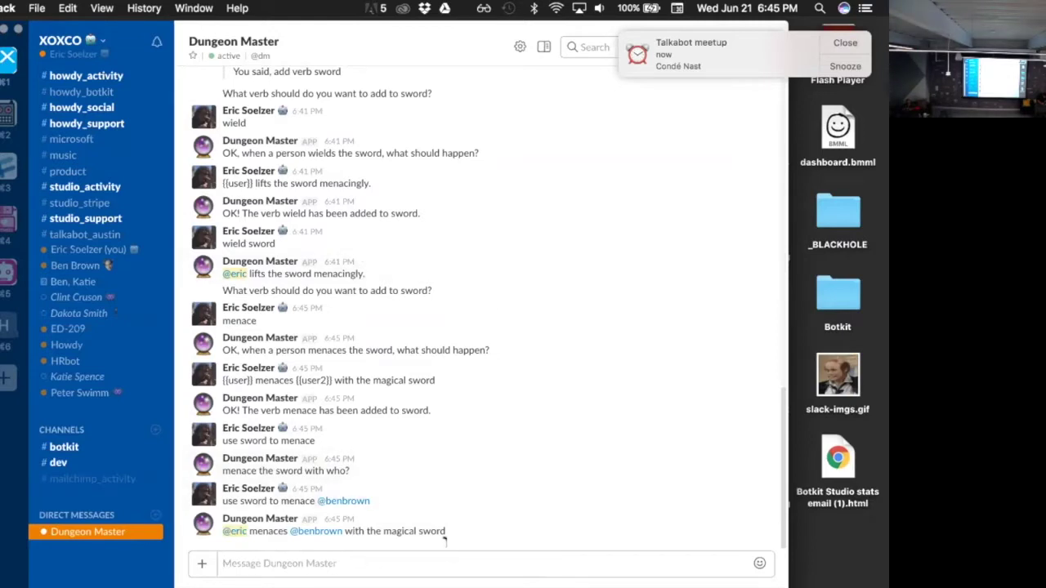
Switch to Chrome and open verbs.js in the dmbot Glitch project
key(super+Tab)
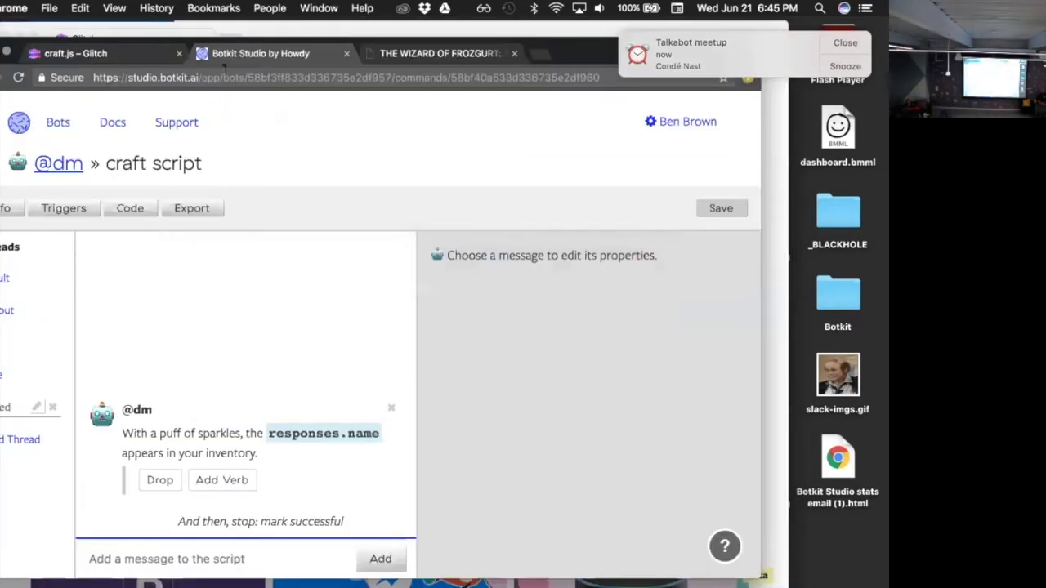
click(97, 57)
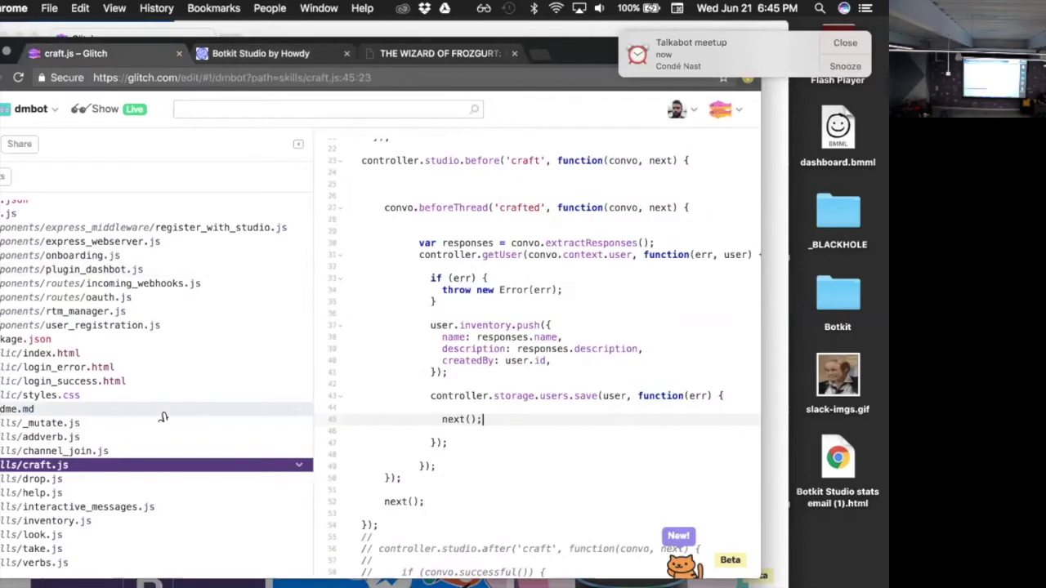
click(50, 562)
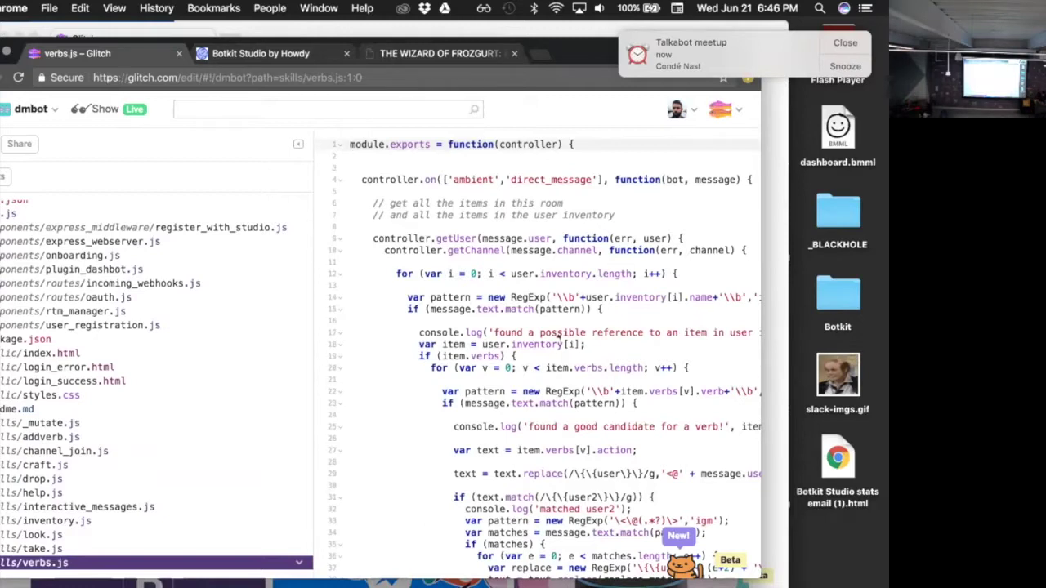
Scroll through the verbs.js code that fills the {{user}} and {{user2}} placeholders
scroll(467, 358, down, 2)
scroll(467, 358, right, 2)
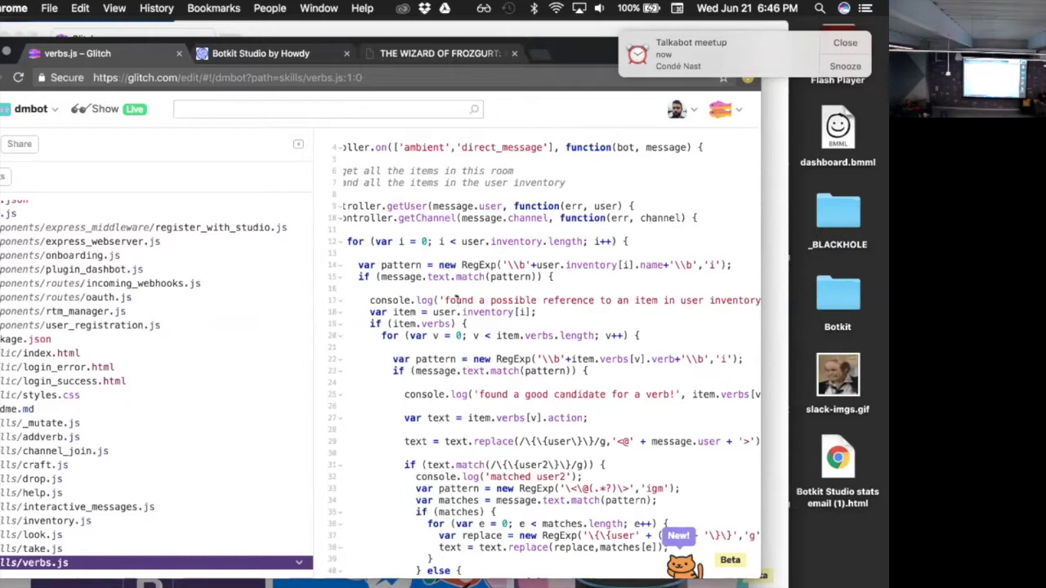
scroll(458, 300, down, 1)
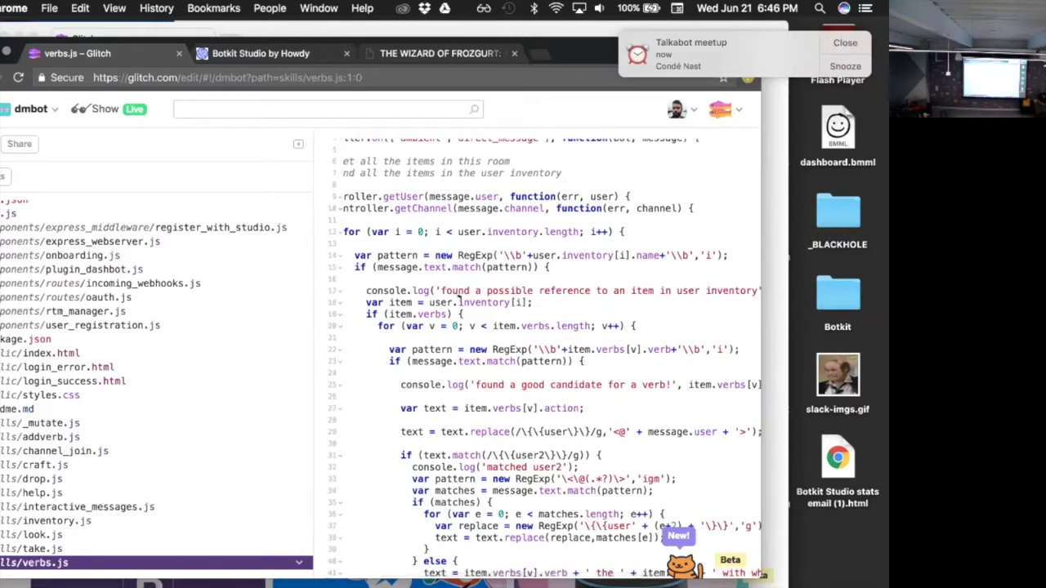
scroll(458, 300, down, 2)
scroll(459, 299, down, 3)
scroll(459, 299, right, 3)
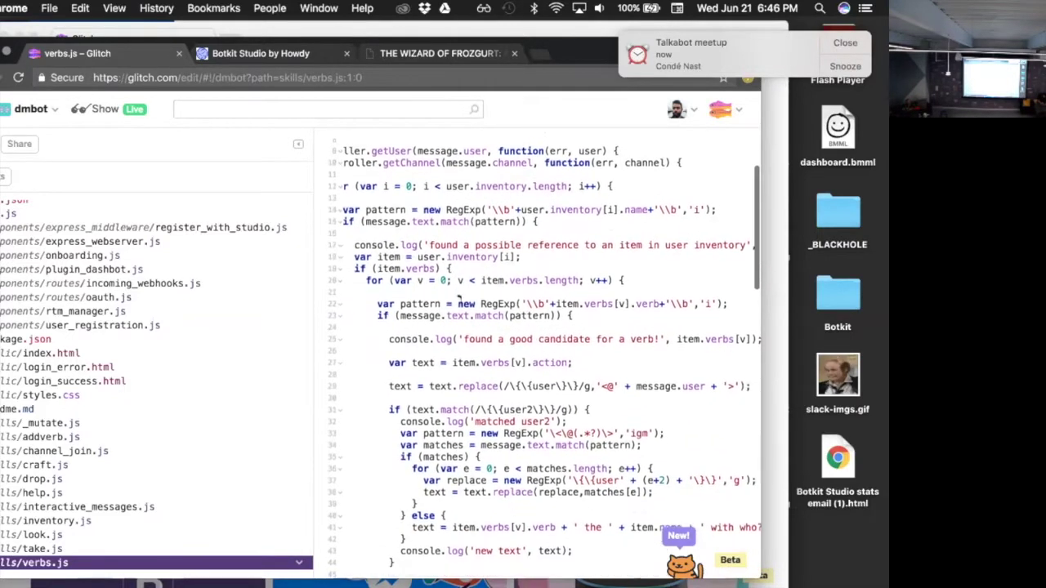
scroll(458, 300, left, 3)
scroll(458, 300, up, 1)
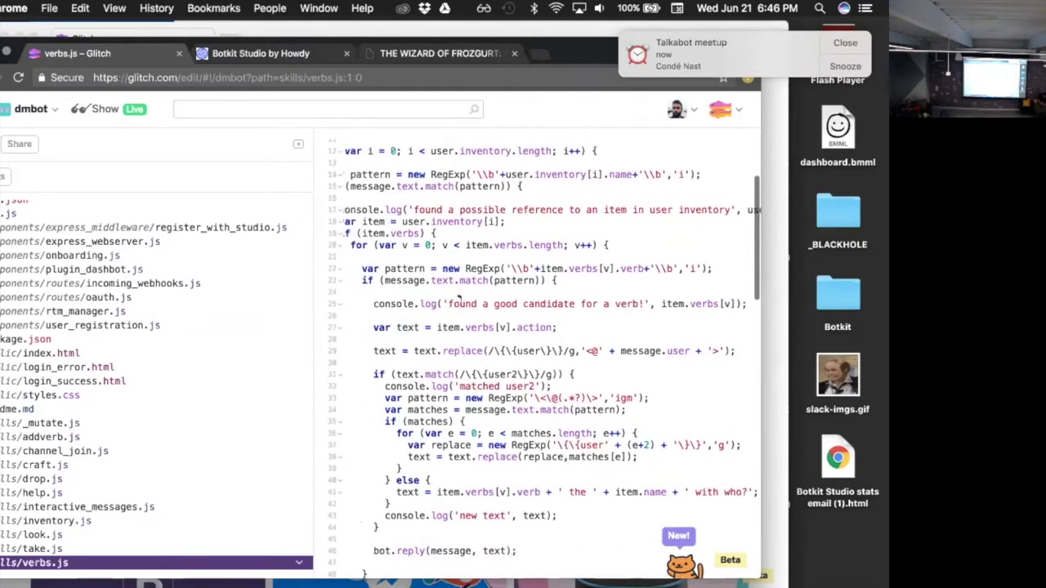
scroll(460, 301, down, 1)
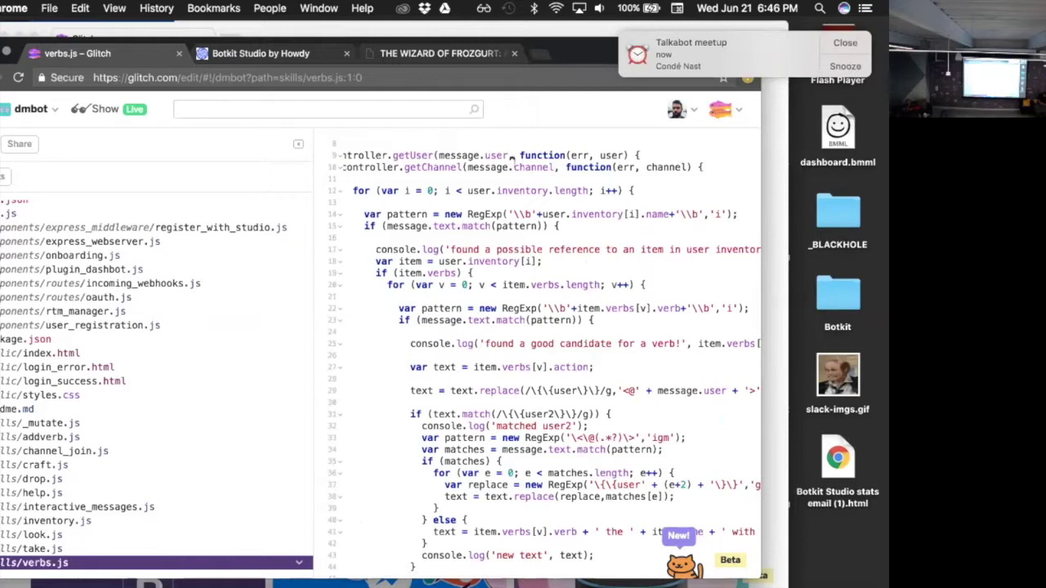
scroll(507, 188, down, 3)
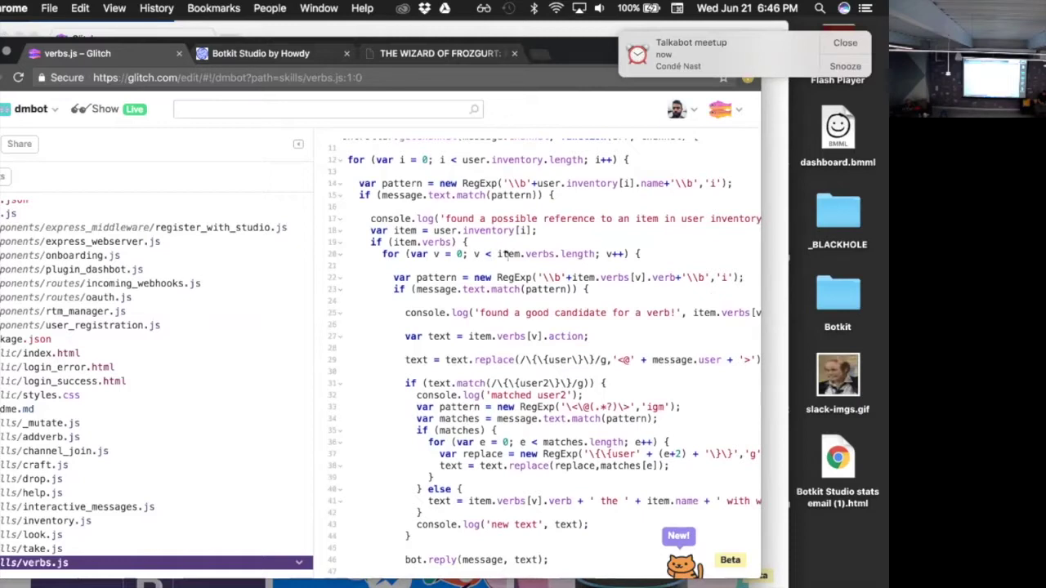
scroll(507, 255, down, 3)
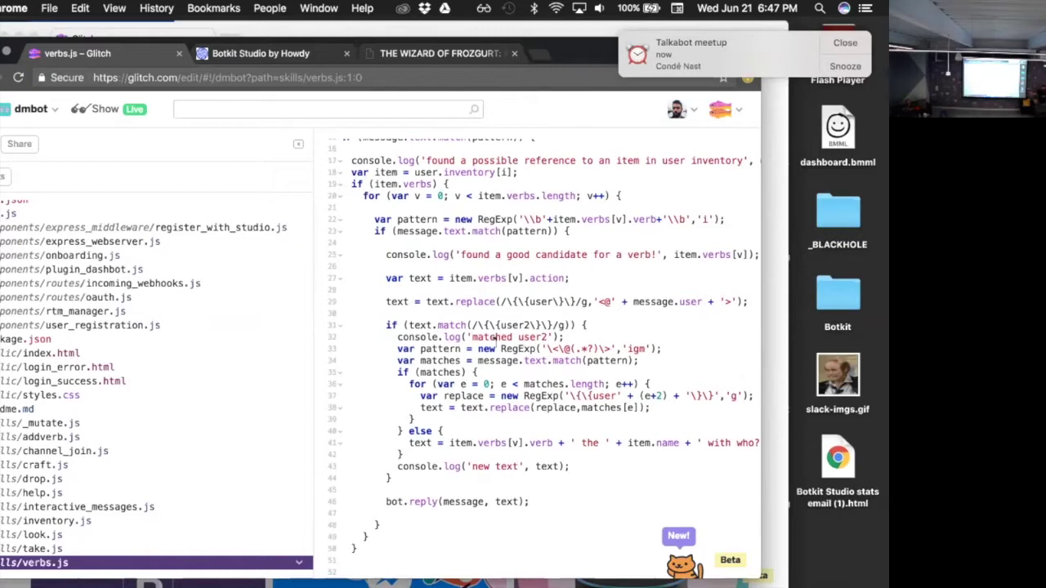
Back in Slack, send 'menace' and 'sword menace' commands mentioning a teammate
key(super+Tab)
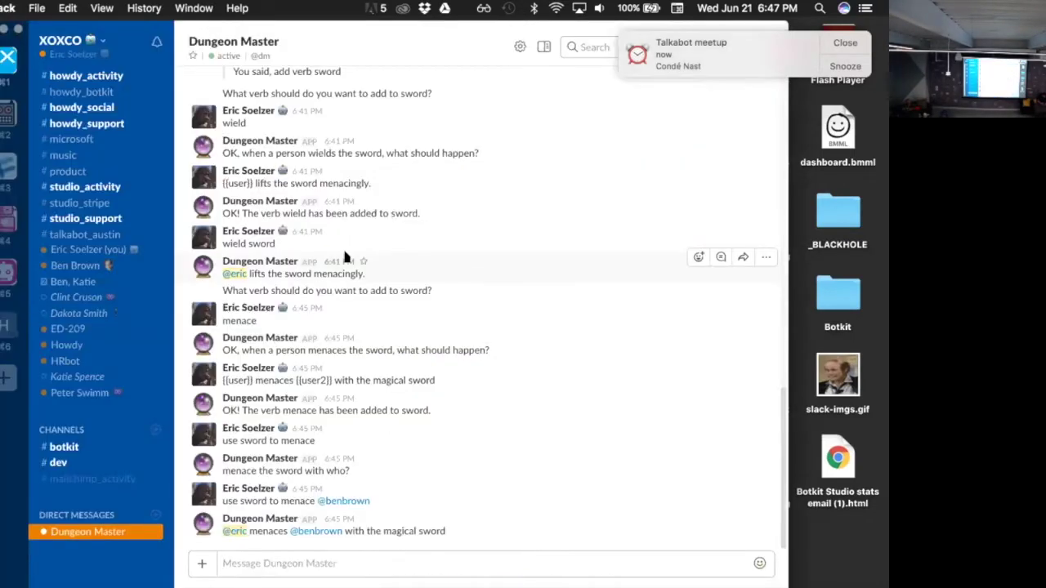
text(menace @benbrown)
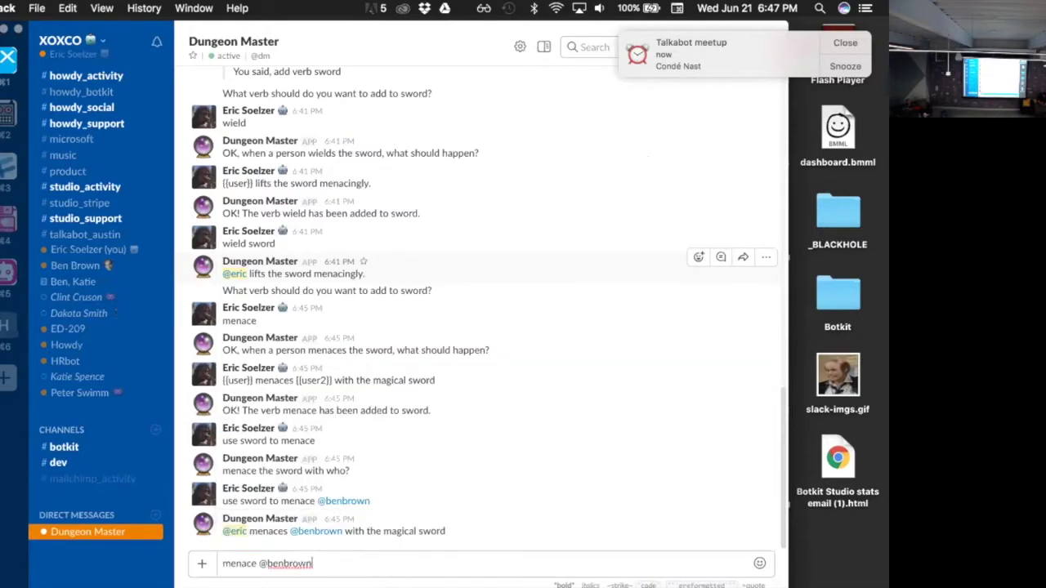
key(Return)
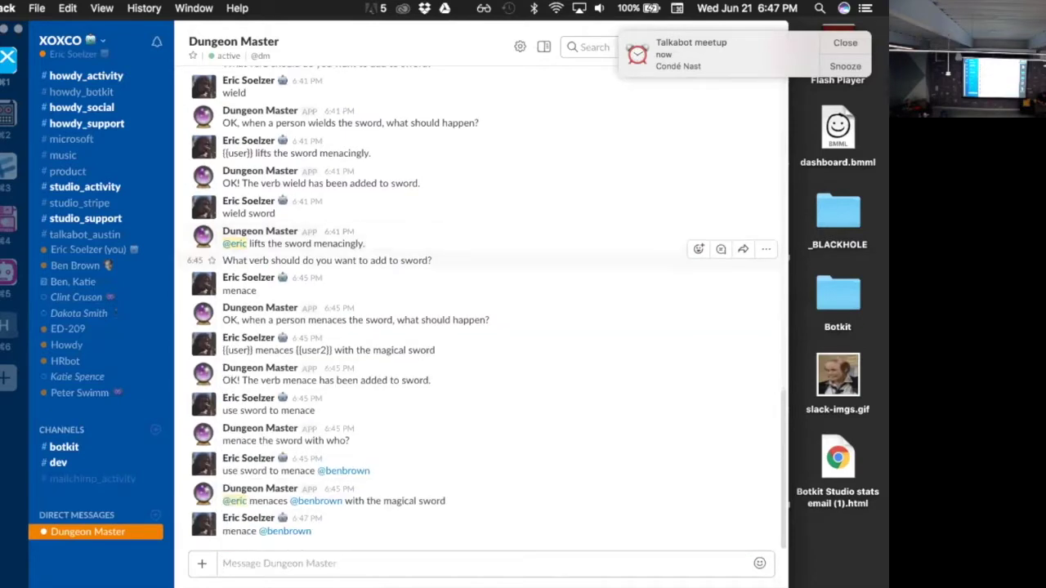
text(menc)
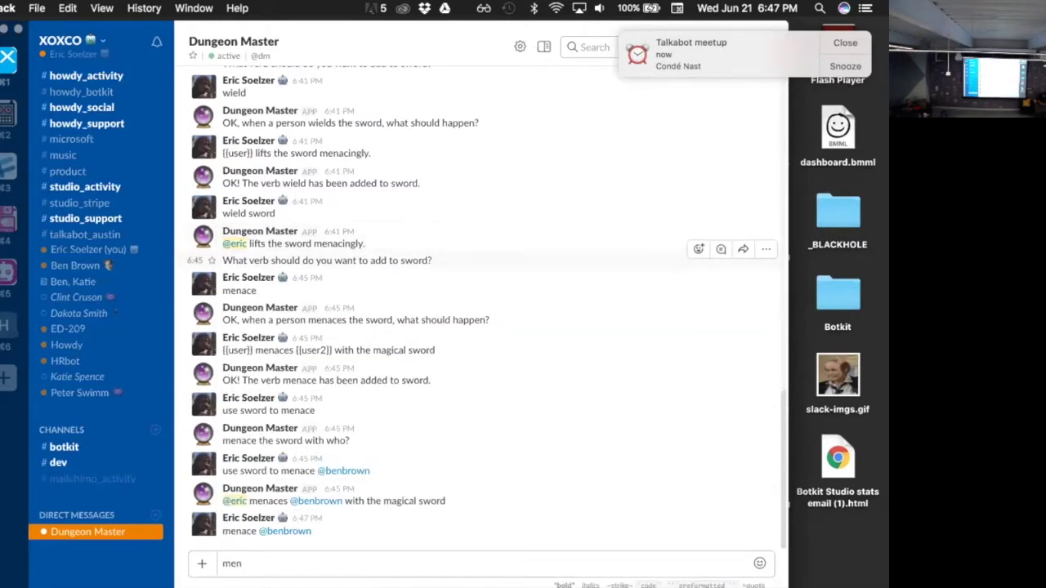
key(BackSpace)
key(BackSpace)
key(BackSpace)
key(BackSpace)
text(sword menace @benbrown)
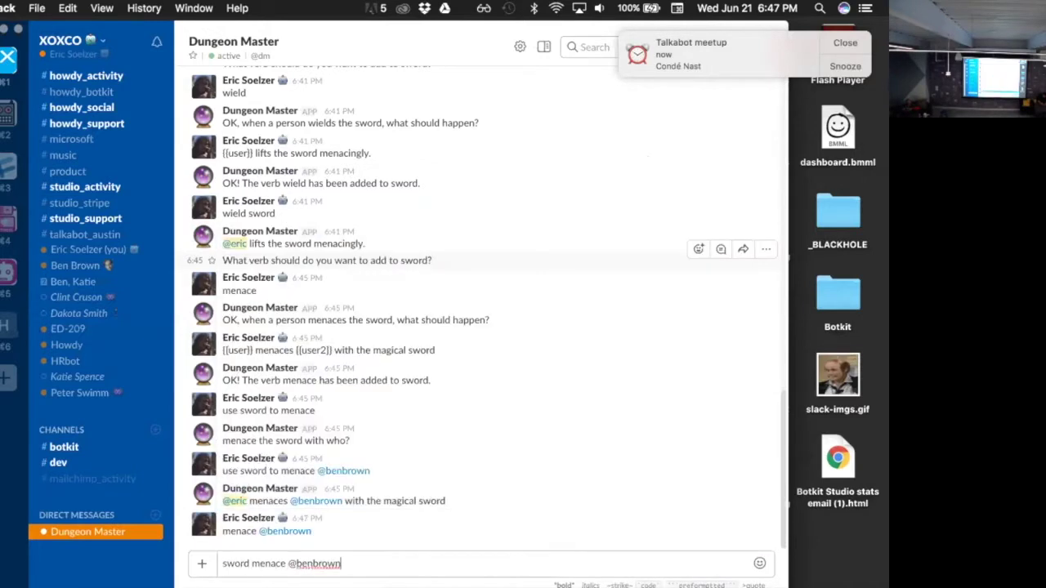
key(Return)
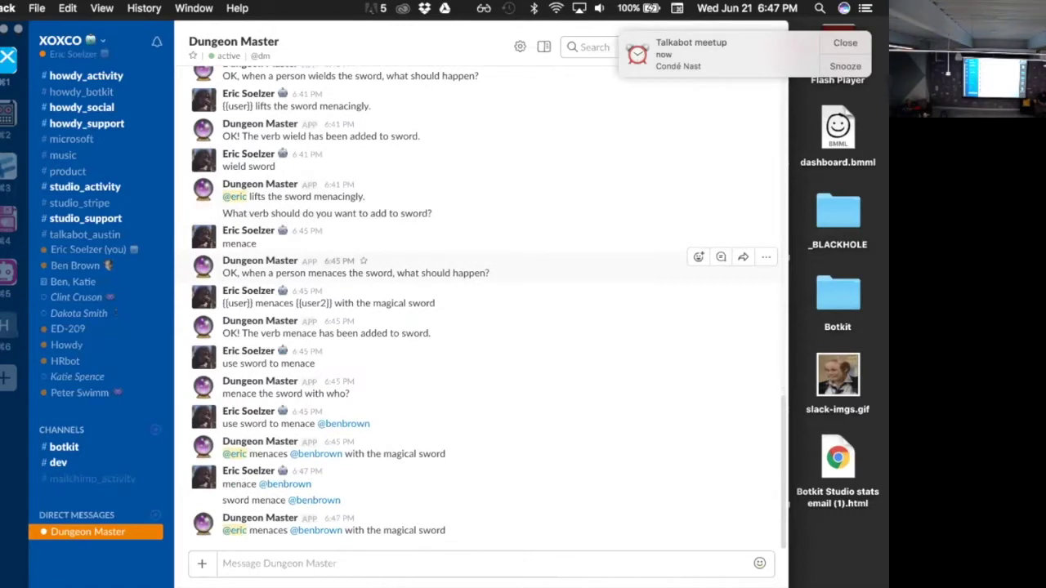
Send a free-form 'take the sword and menace that idiot' command at the teammate
text(take the fucking s)
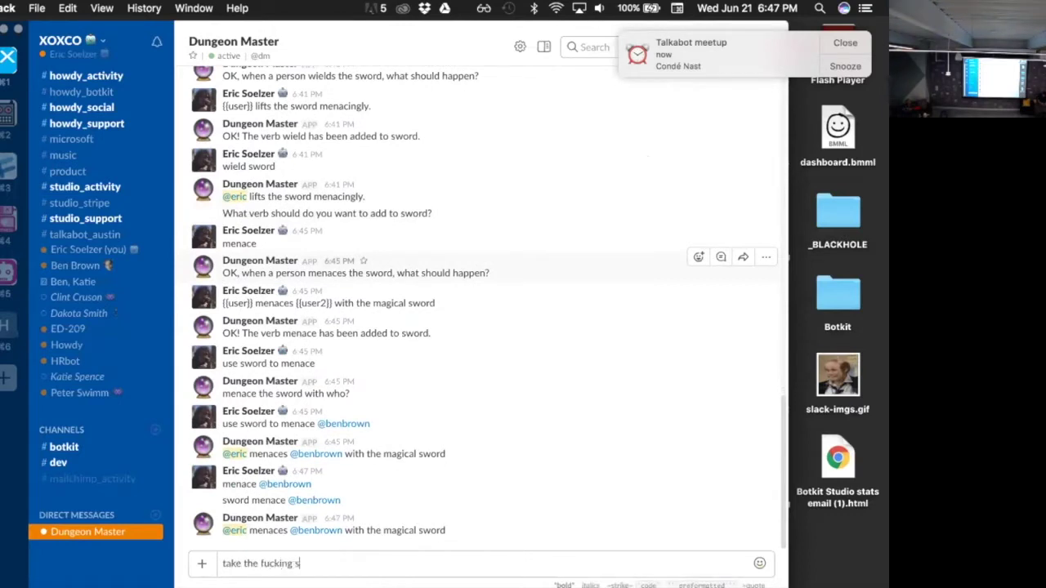
text(word and mena)
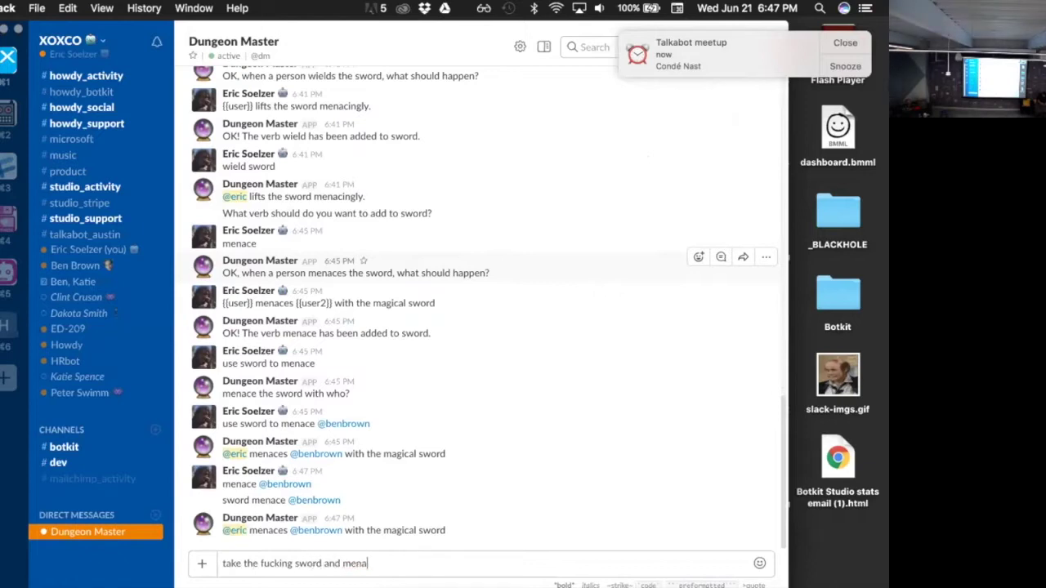
text(ce that idiot @benbrown)
key(Return)
key(Return)
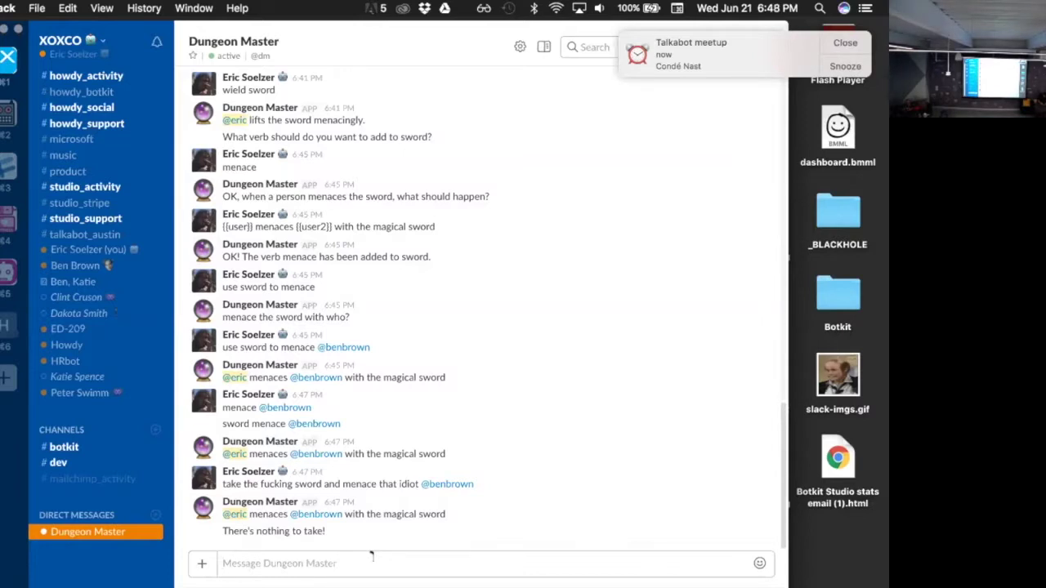
Craft a new item named 'puppy' with the description 'cute puppy'
text(craft new)
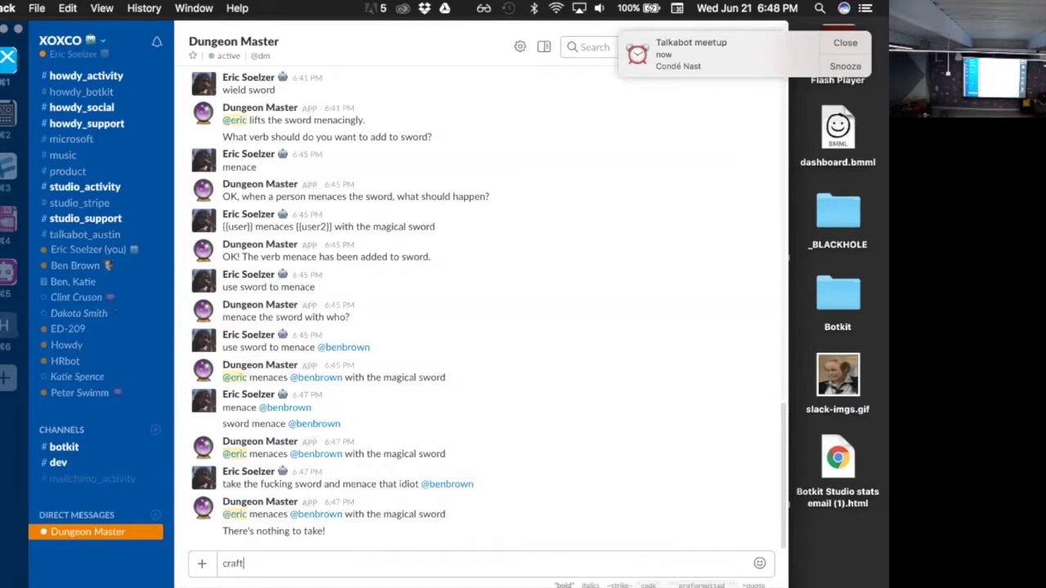
key(Return)
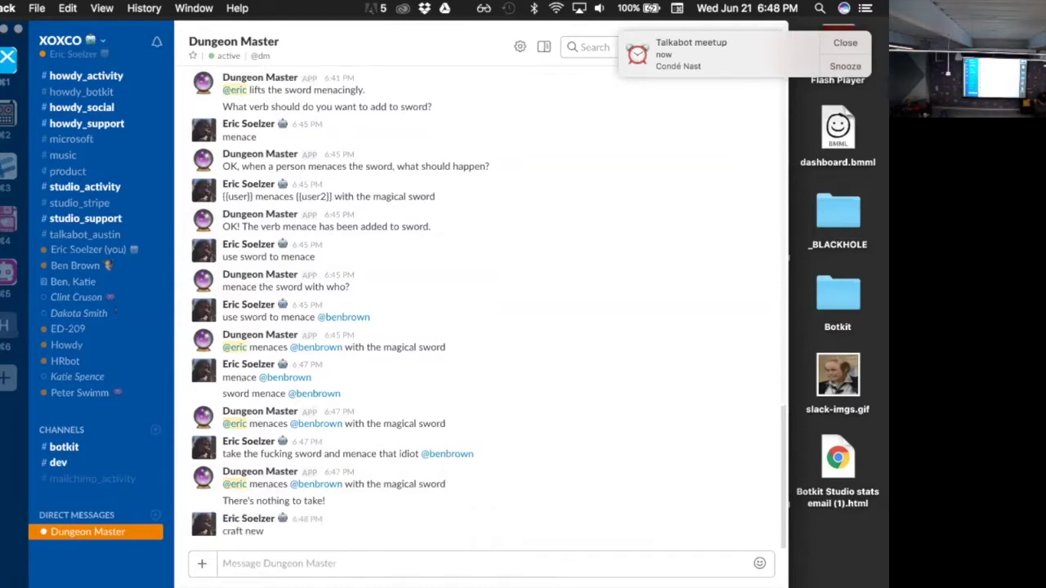
text(puppy)
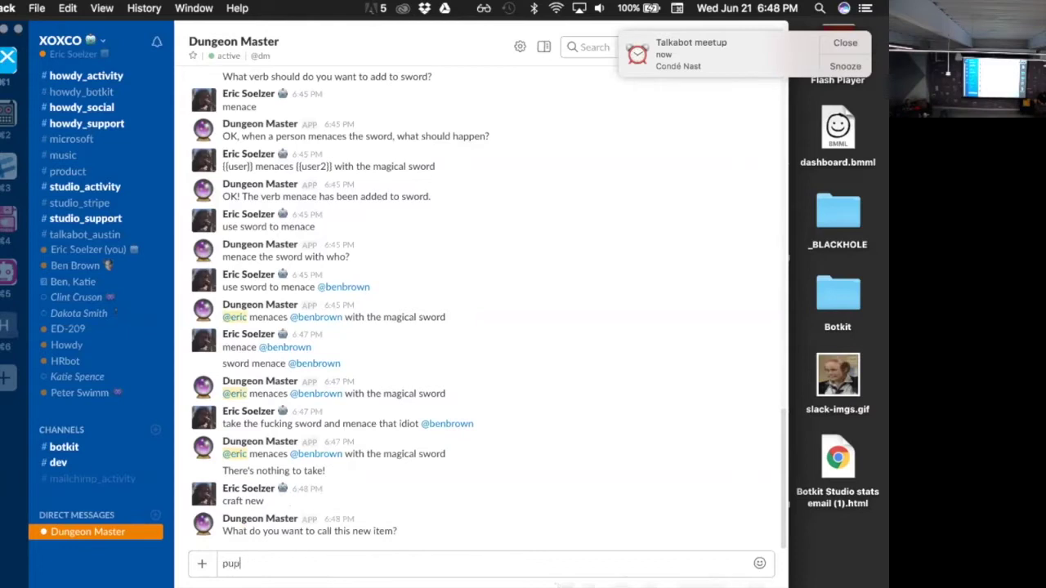
key(Return)
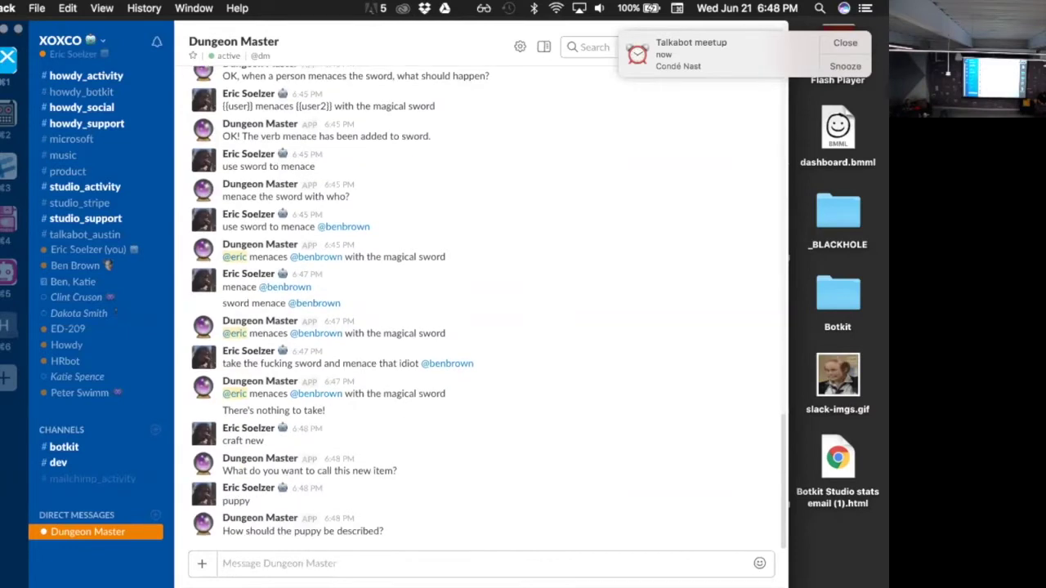
text(cute puppy)
key(Return)
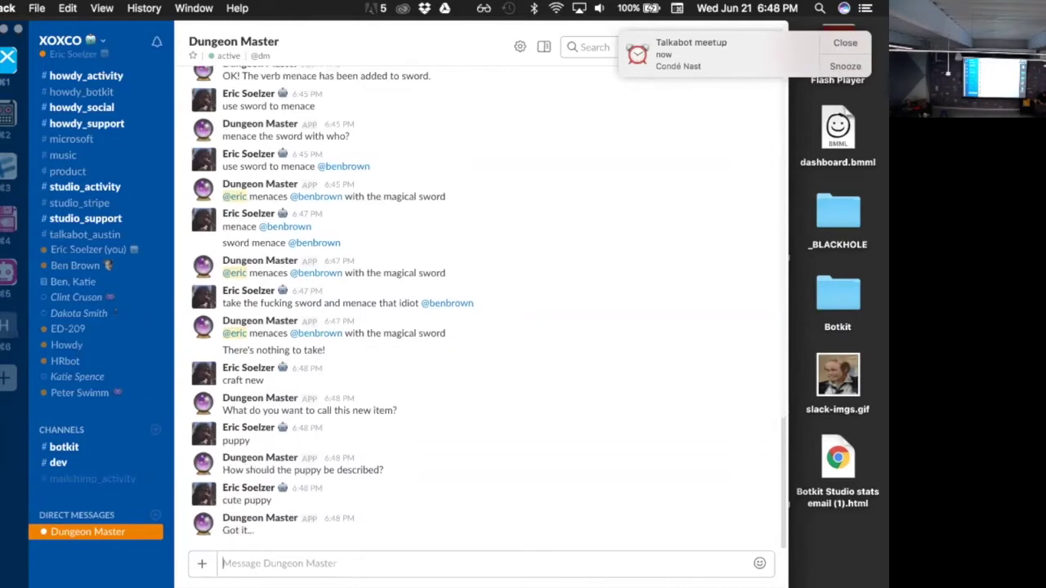
Give the puppy a verb 'puppy' that replies 'BARK BARK BARK BARK'
click(288, 527)
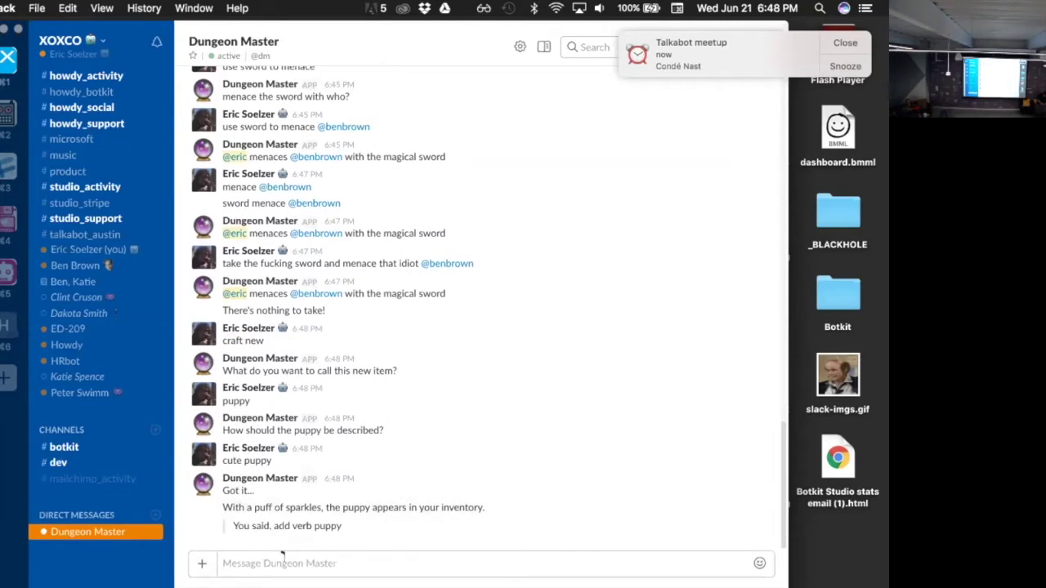
text(add ve)
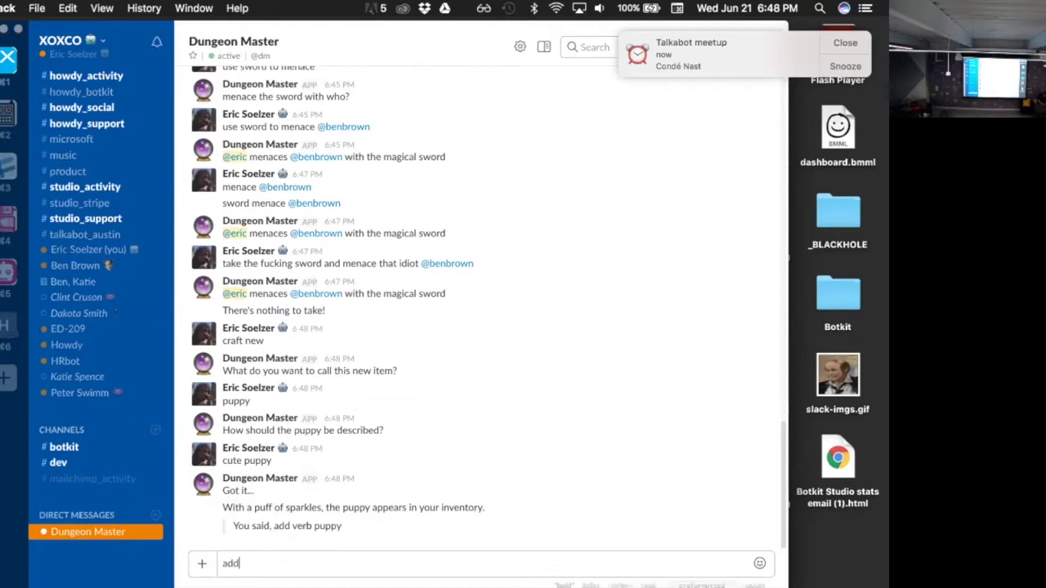
key(BackSpace)
key(BackSpace)
text(verb puppy)
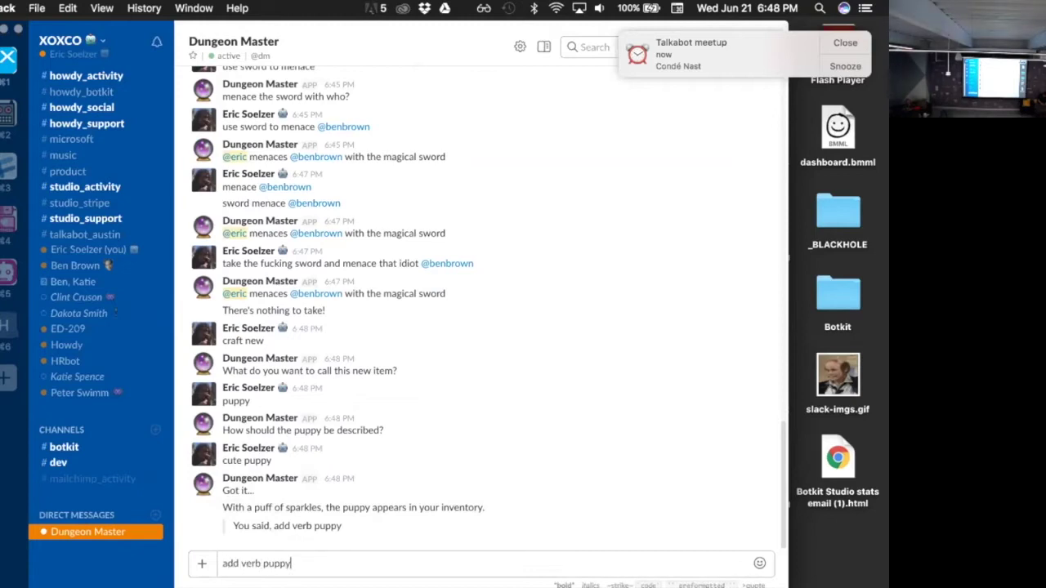
key(Return)
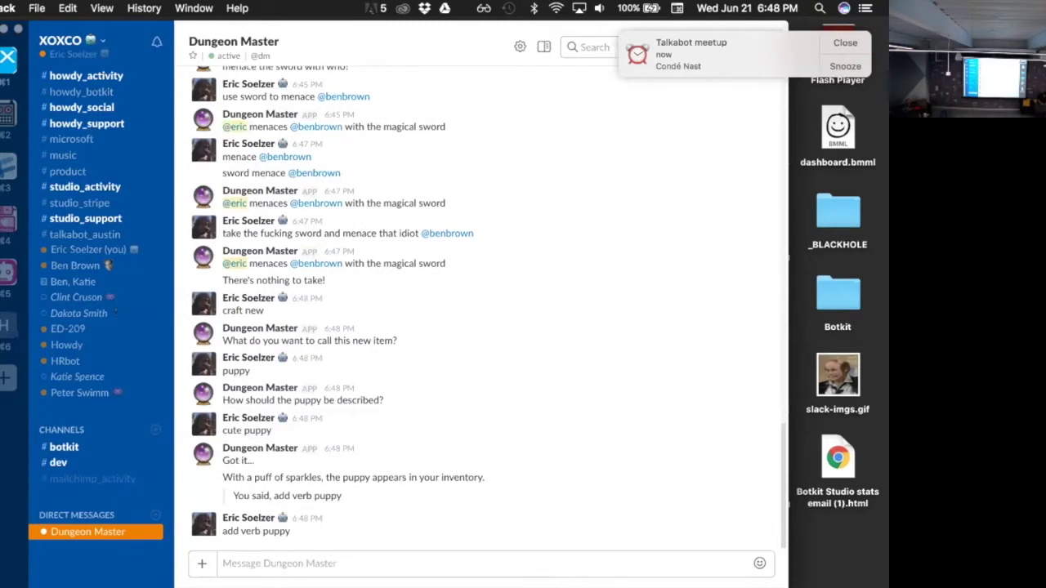
text(puppy)
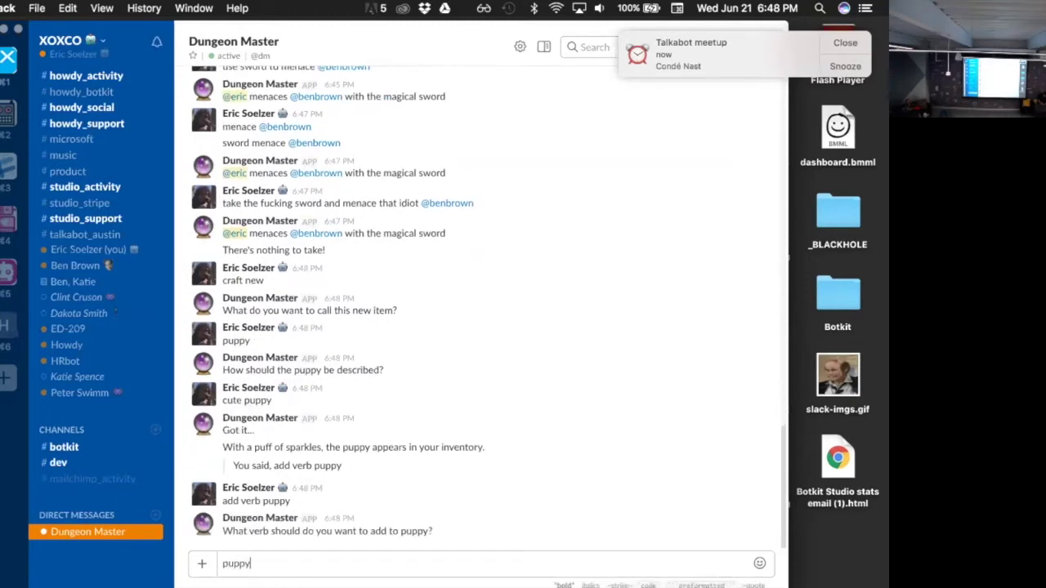
key(Return)
text(BARK BARK BARK BARK)
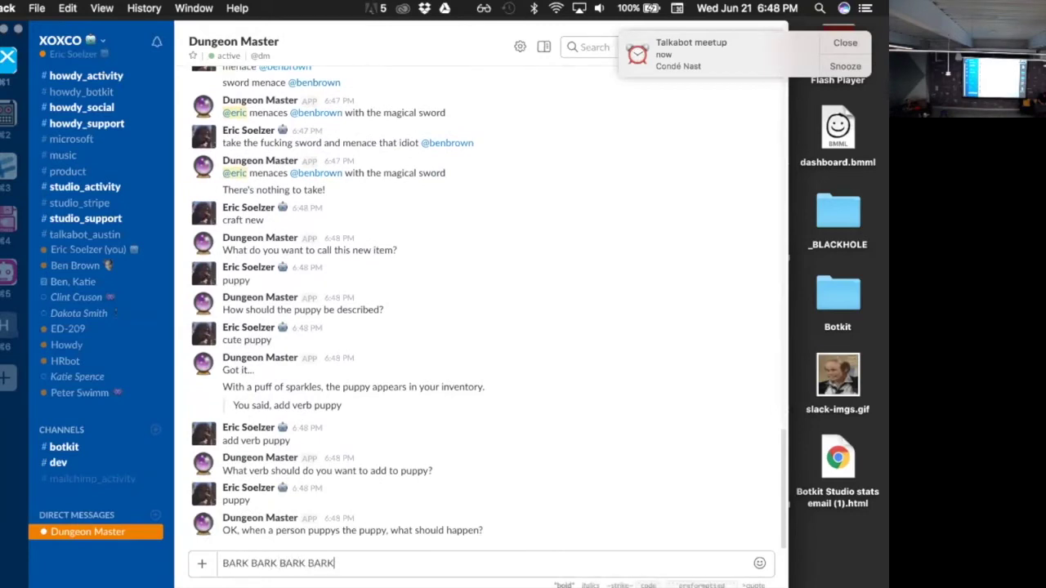
key(Return)
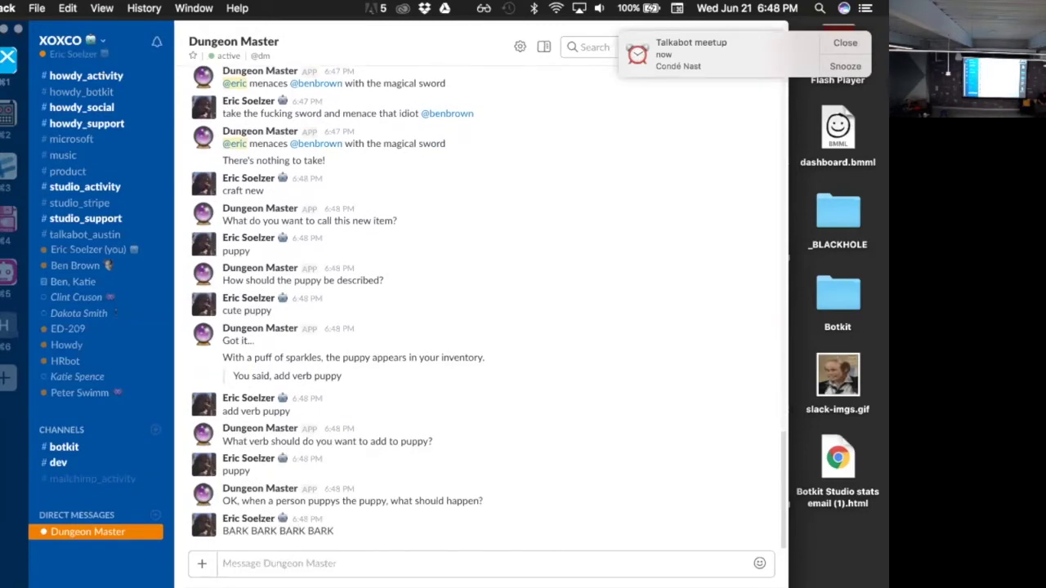
Test the barking verb with 'I hate puppy', 'puppy p' and 'puppy'
text(I hate pu)
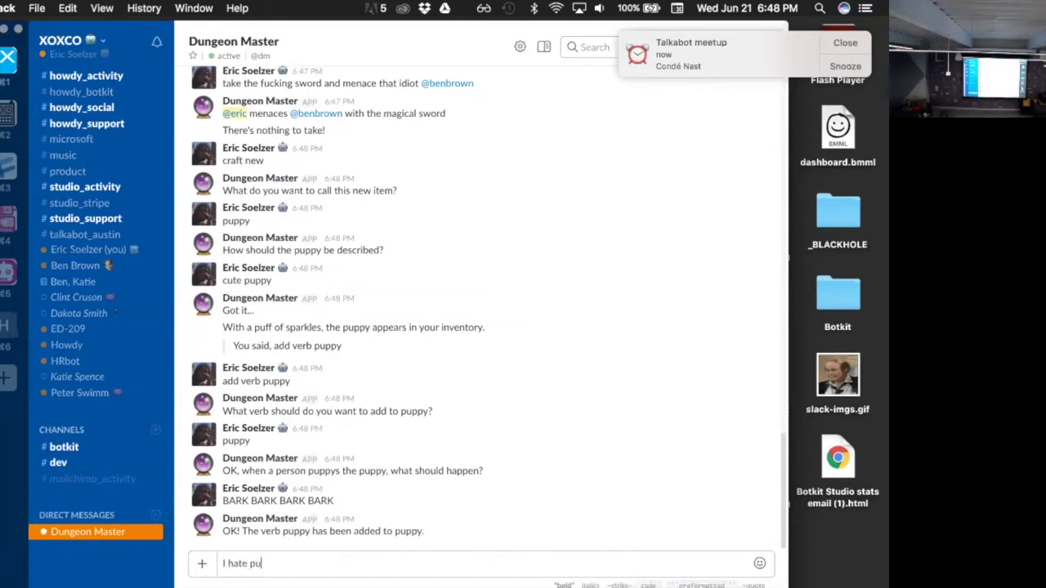
text(ppy)
key(Return)
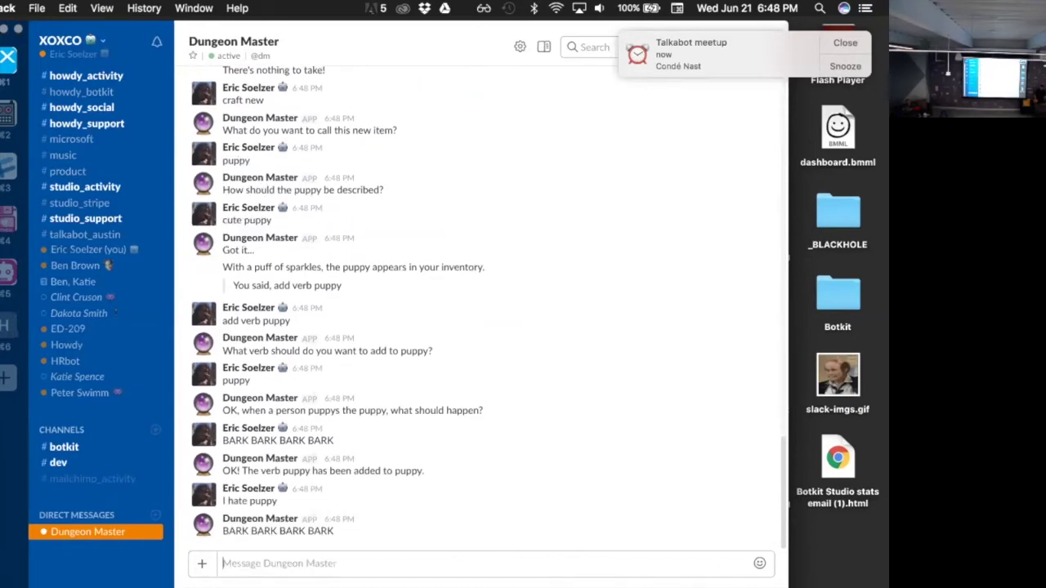
text(puppy p)
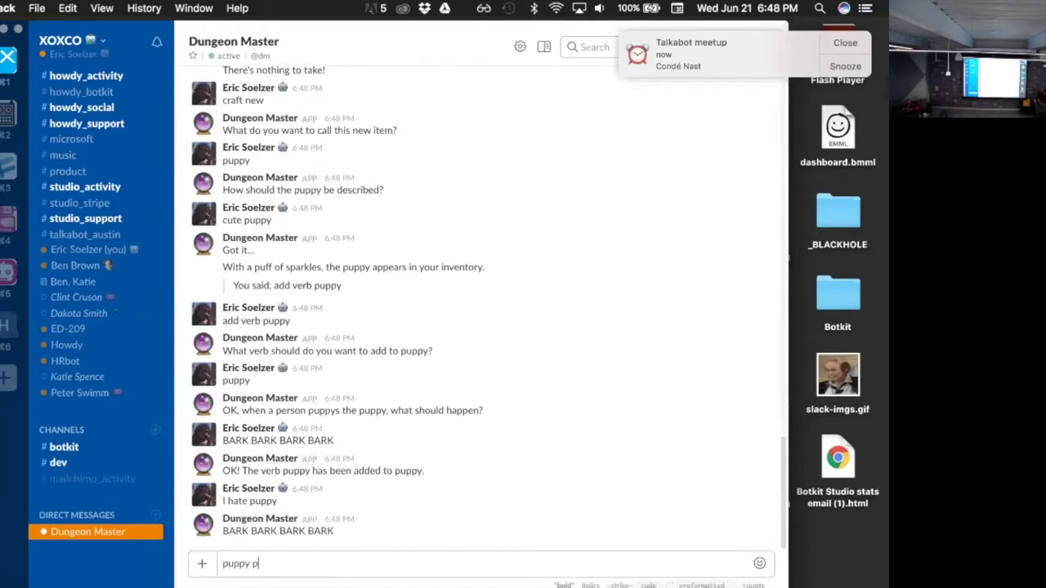
key(Return)
text(pup)
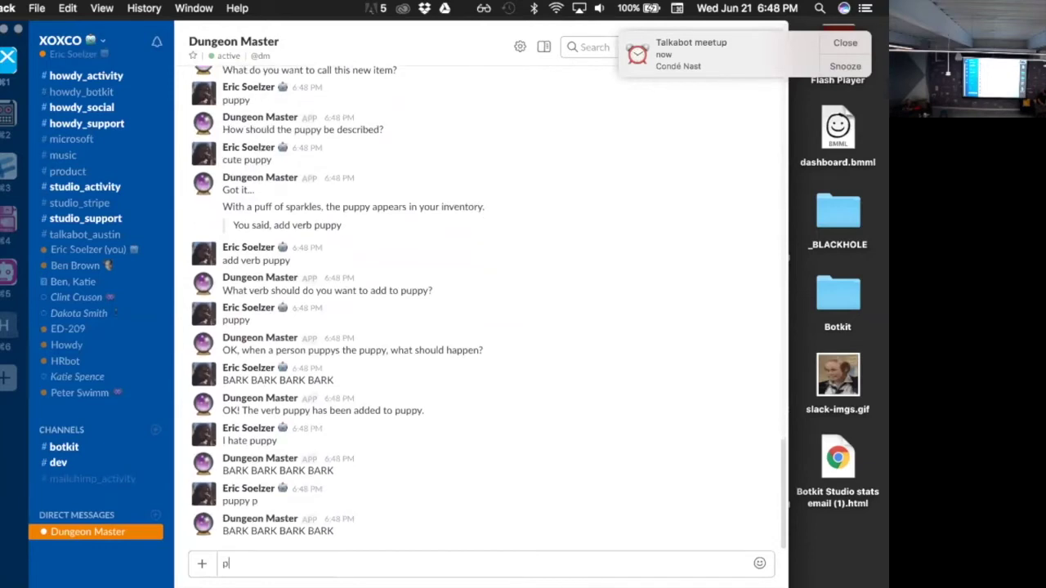
text(py)
key(Return)
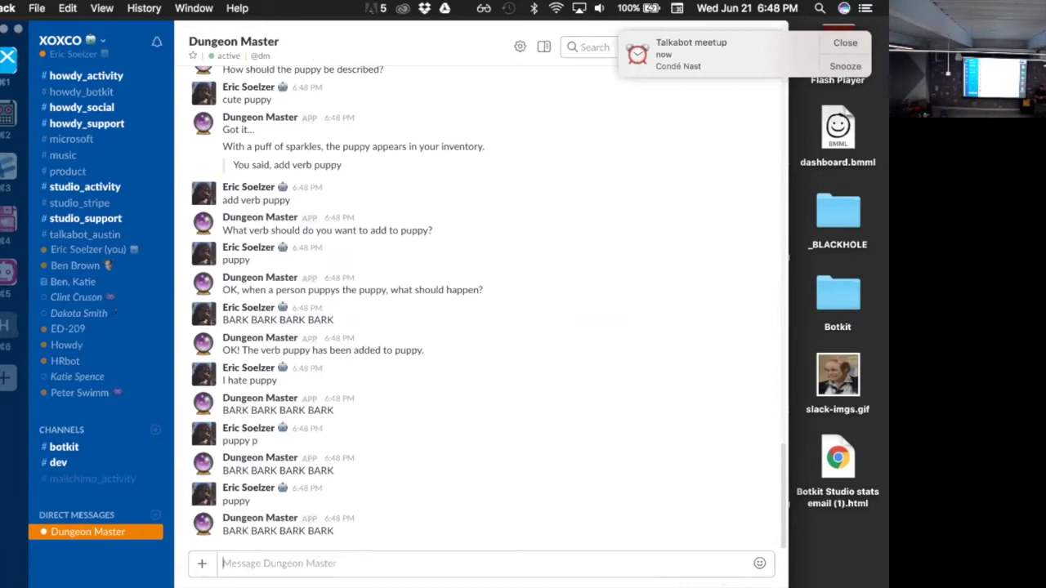
Post 'table flip' in #_xoxco and clear the leftover 'flip' text
scroll(120, 331, up, 5)
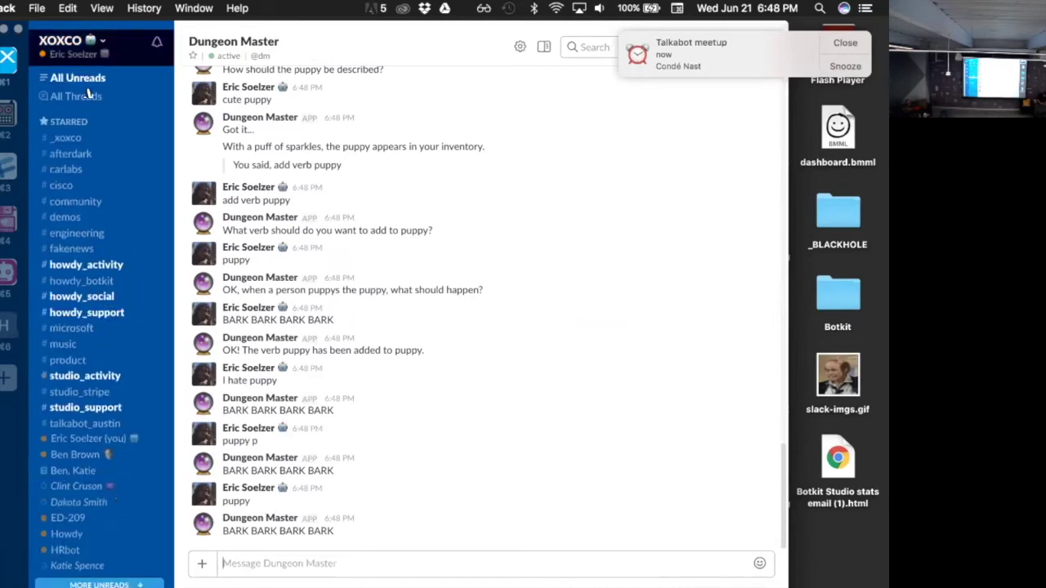
click(67, 138)
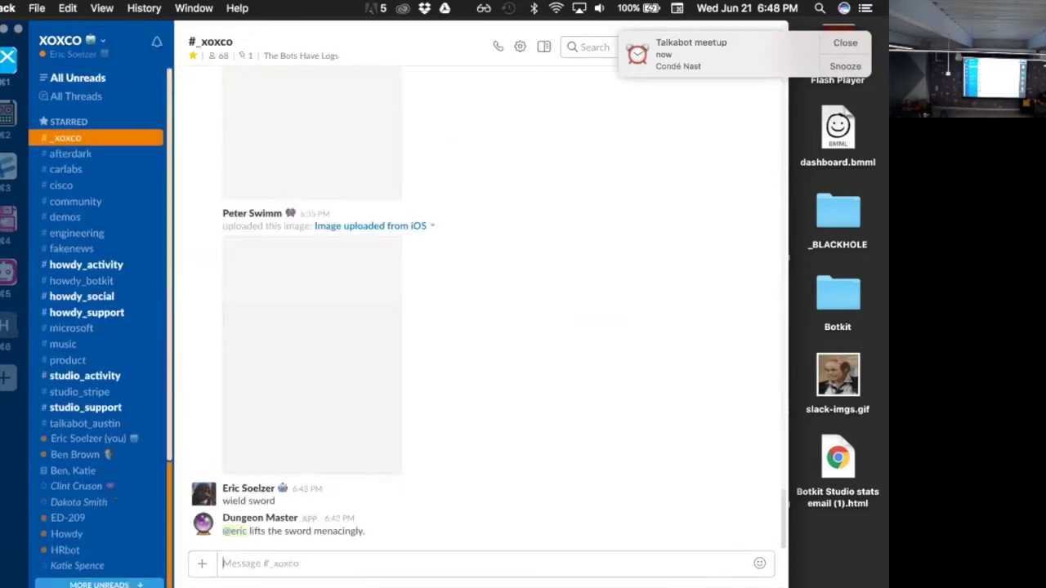
text(table flip)
key(Return)
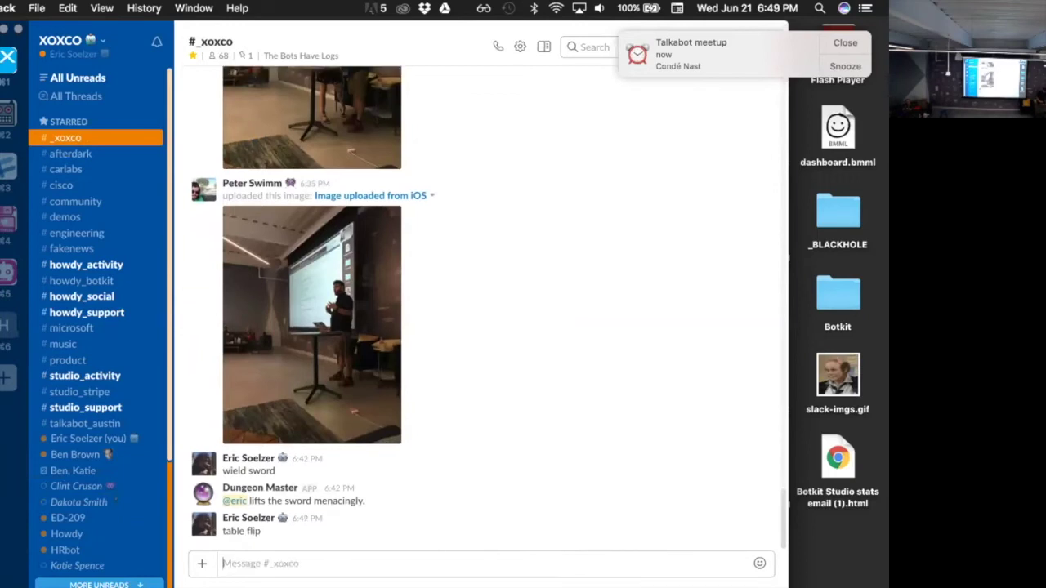
text(flip)
key(BackSpace)
key(BackSpace)
key(BackSpace)
key(BackSpace)
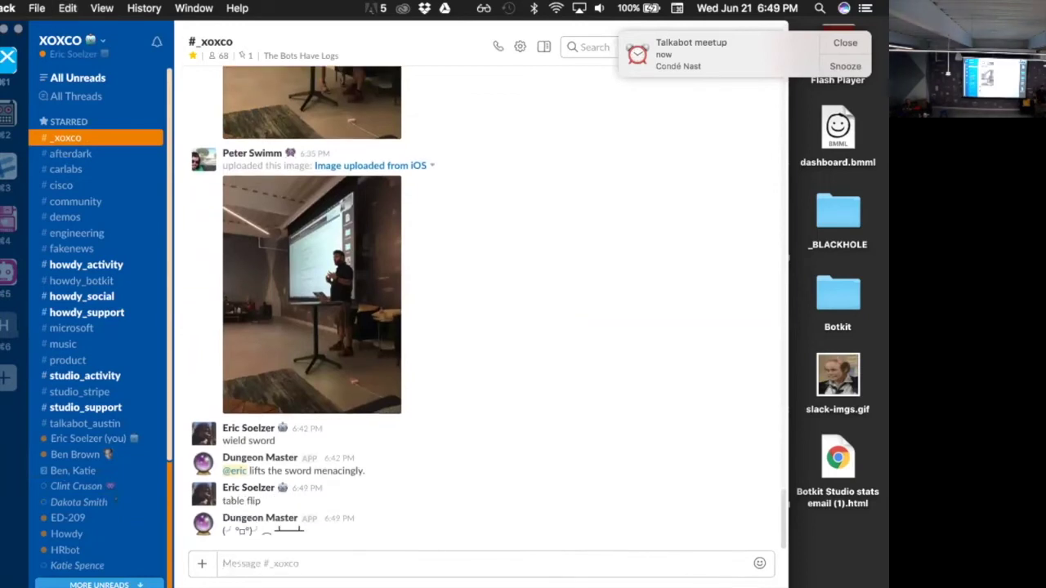